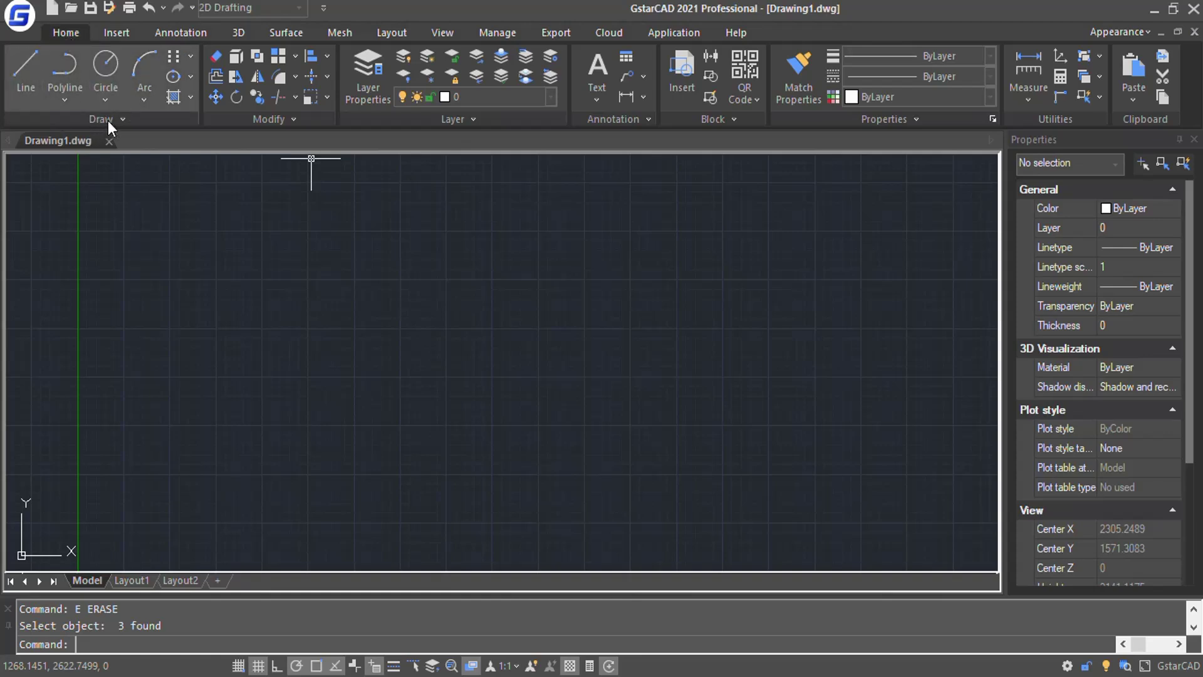
Step: Draw a single slanted line rising to the right across the middle of the empty drawing
{"action": "left_click", "coordinate": [22, 80]}
{"action": "left_click", "coordinate": [294, 425]}
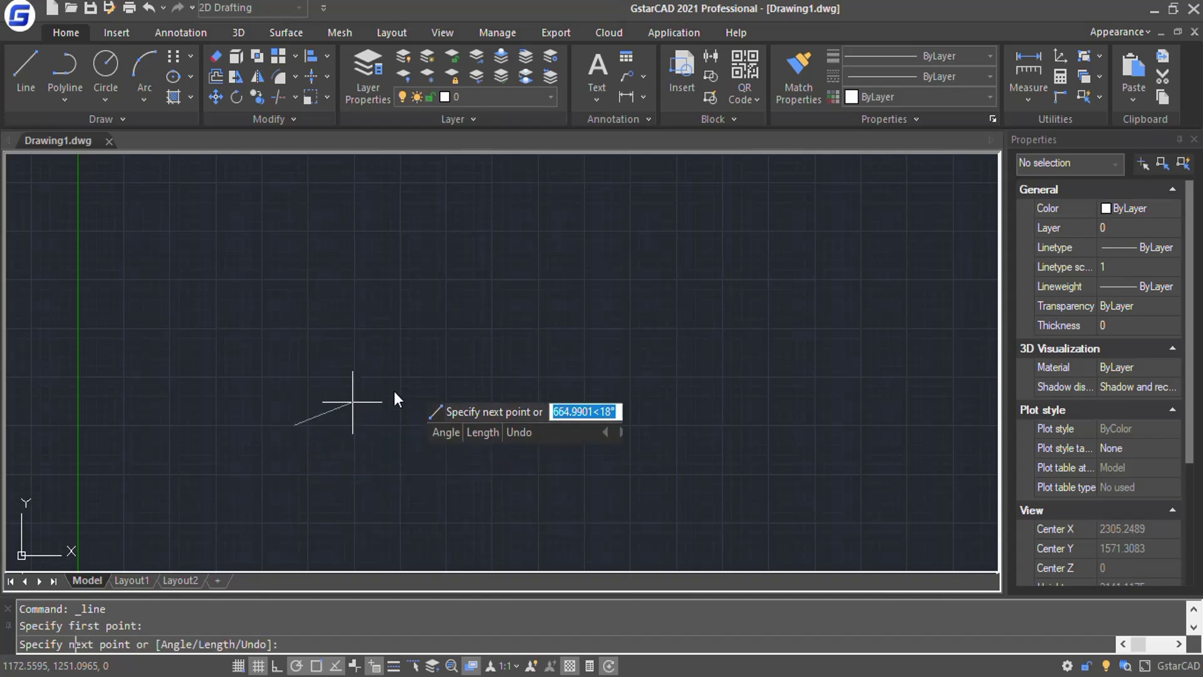
{"action": "left_click", "coordinate": [594, 320]}
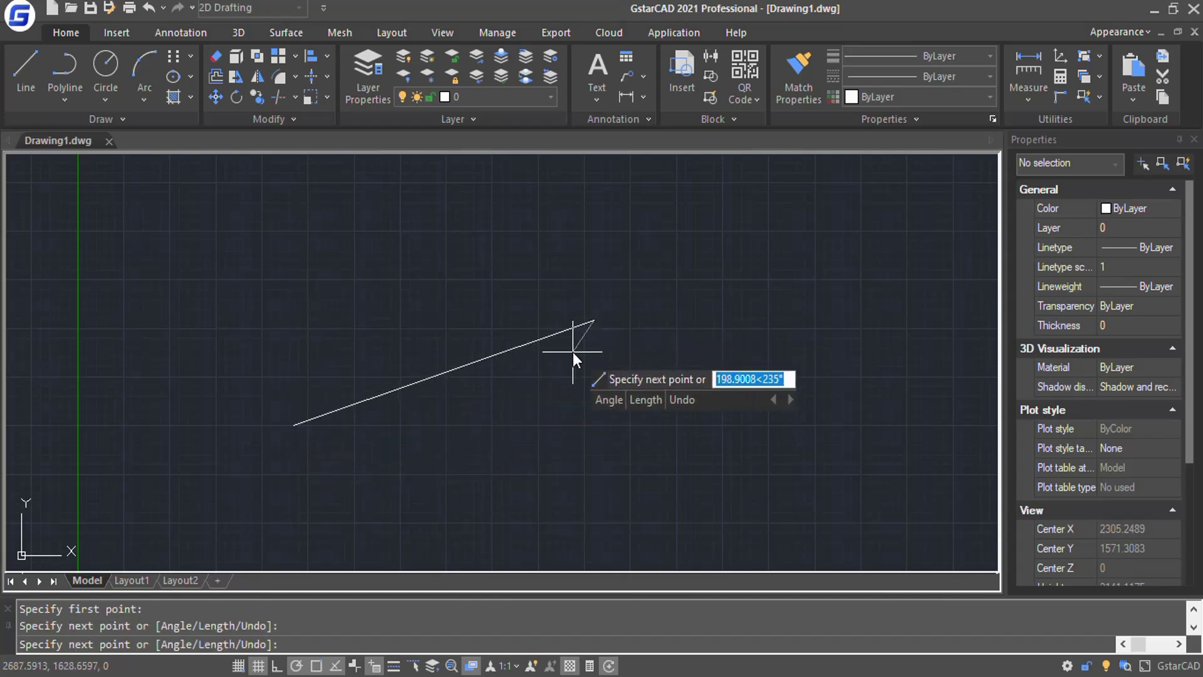
{"action": "key", "text": "Escape"}
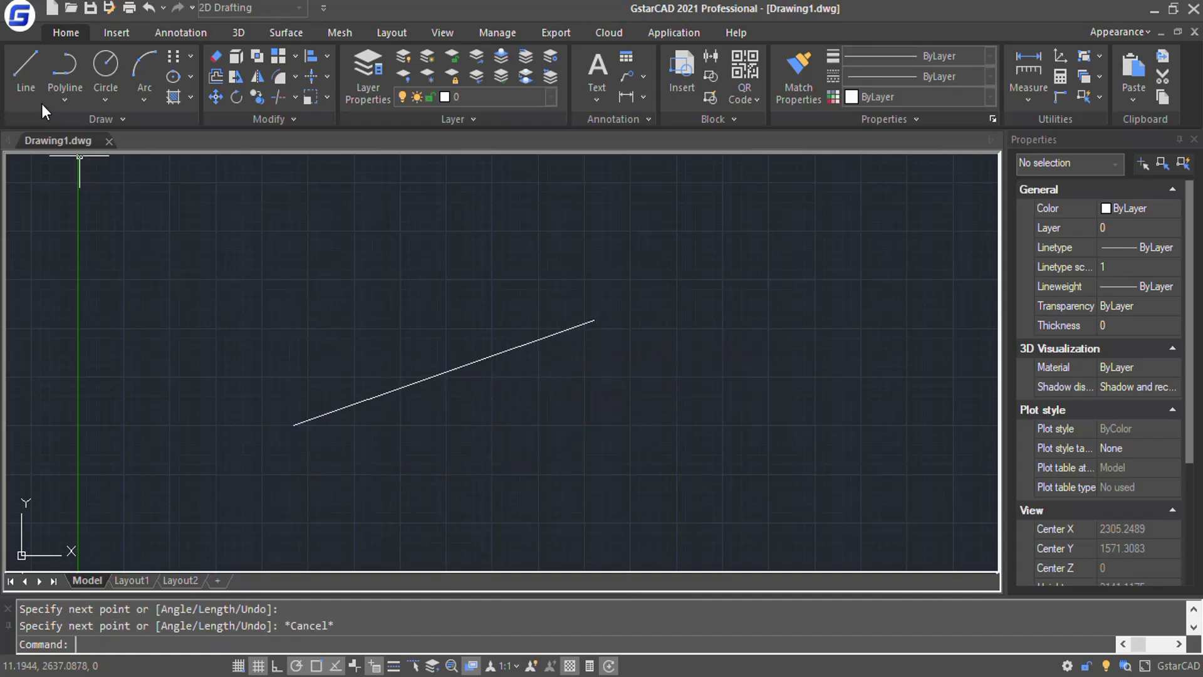
Step: Draw a second line with a length of 1500 below the first one, roughly parallel to it
{"action": "left_click", "coordinate": [24, 69]}
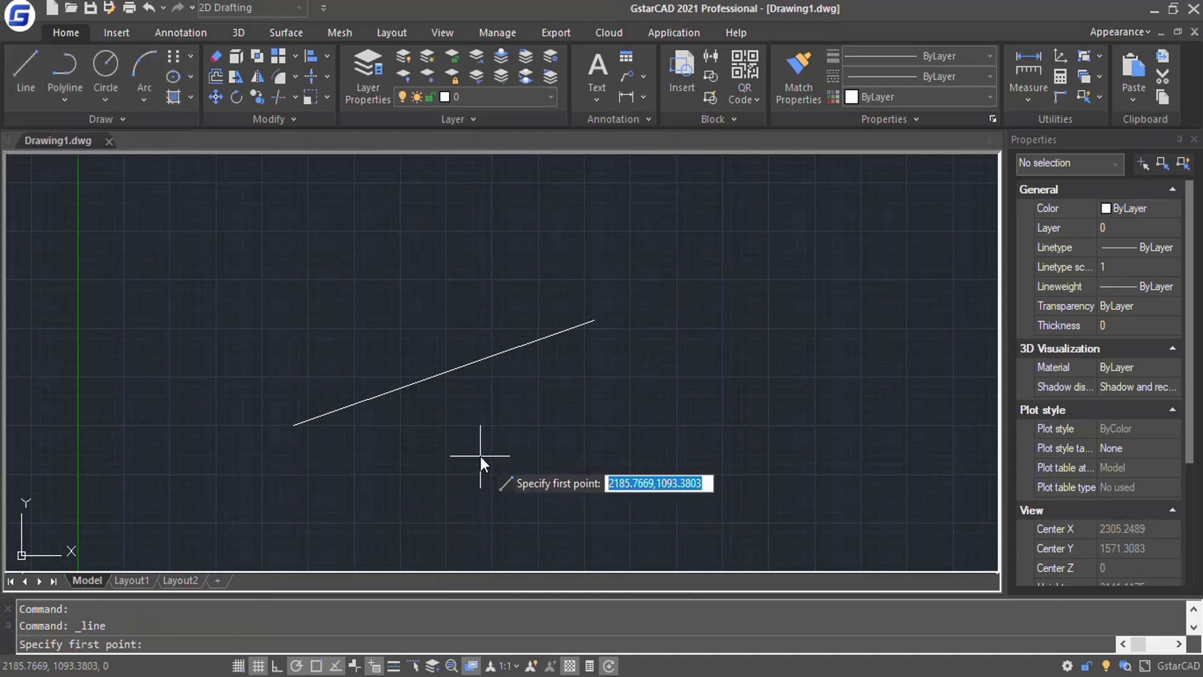
{"action": "key", "text": "Escape"}
{"action": "type", "text": "line"}
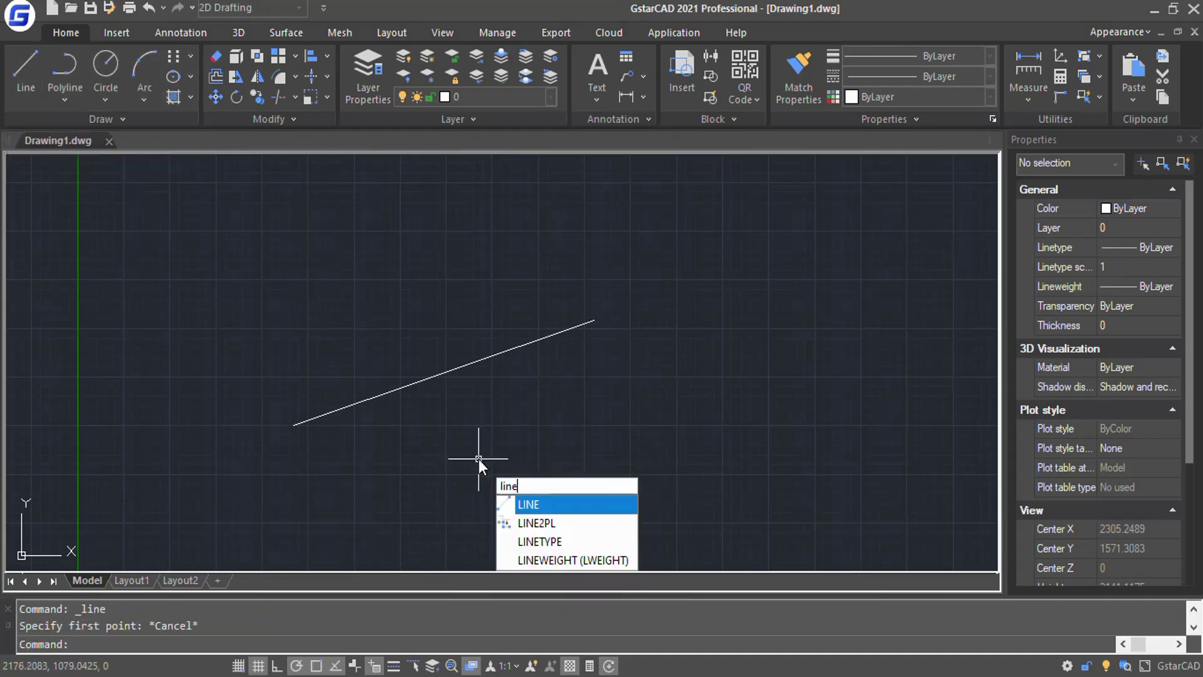
{"action": "key", "text": "Return"}
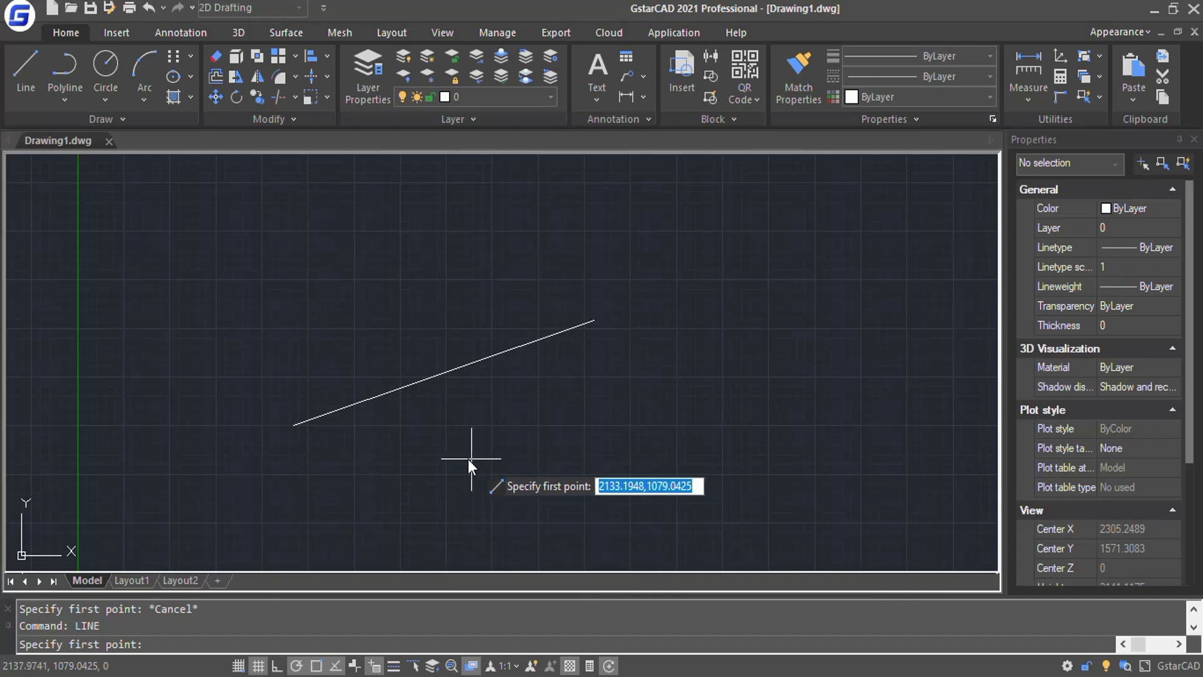
{"action": "left_click", "coordinate": [432, 463]}
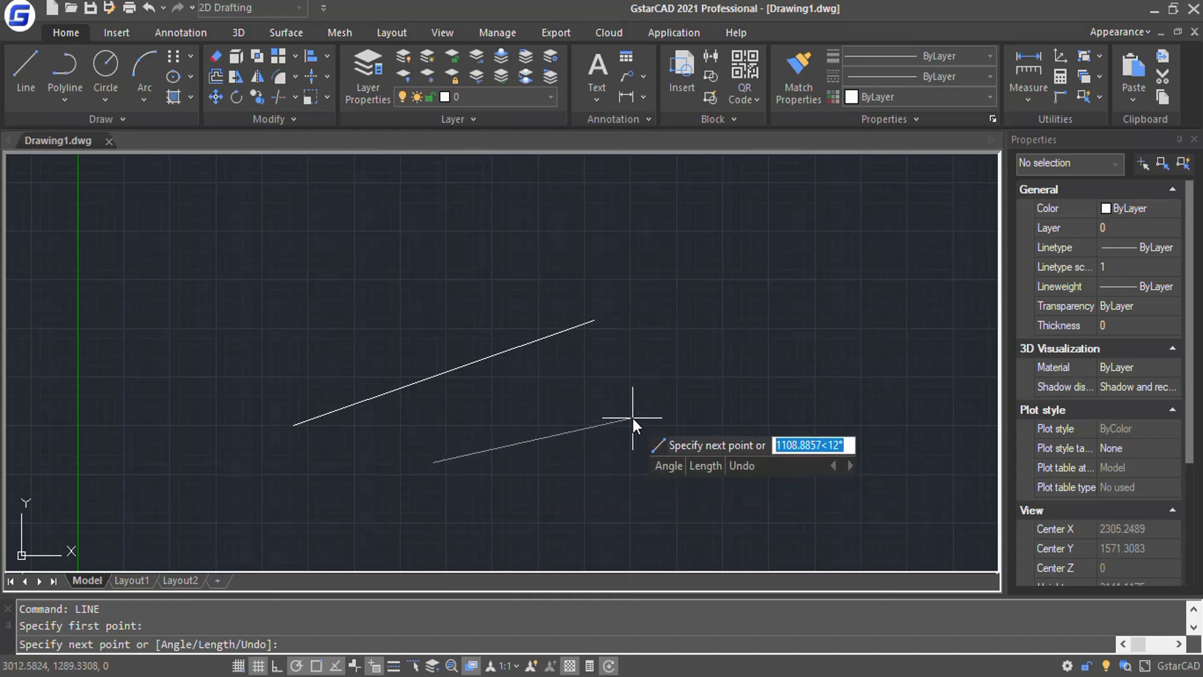
{"action": "type", "text": "l"}
{"action": "key", "text": "Return"}
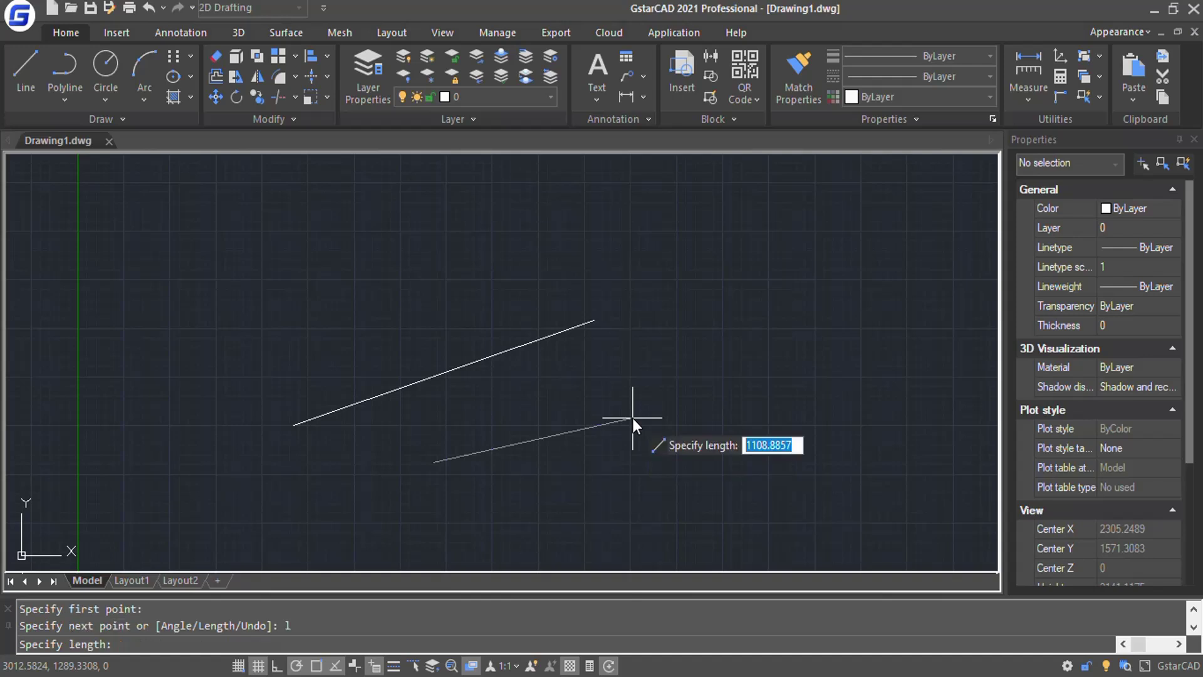
{"action": "type", "text": "1500"}
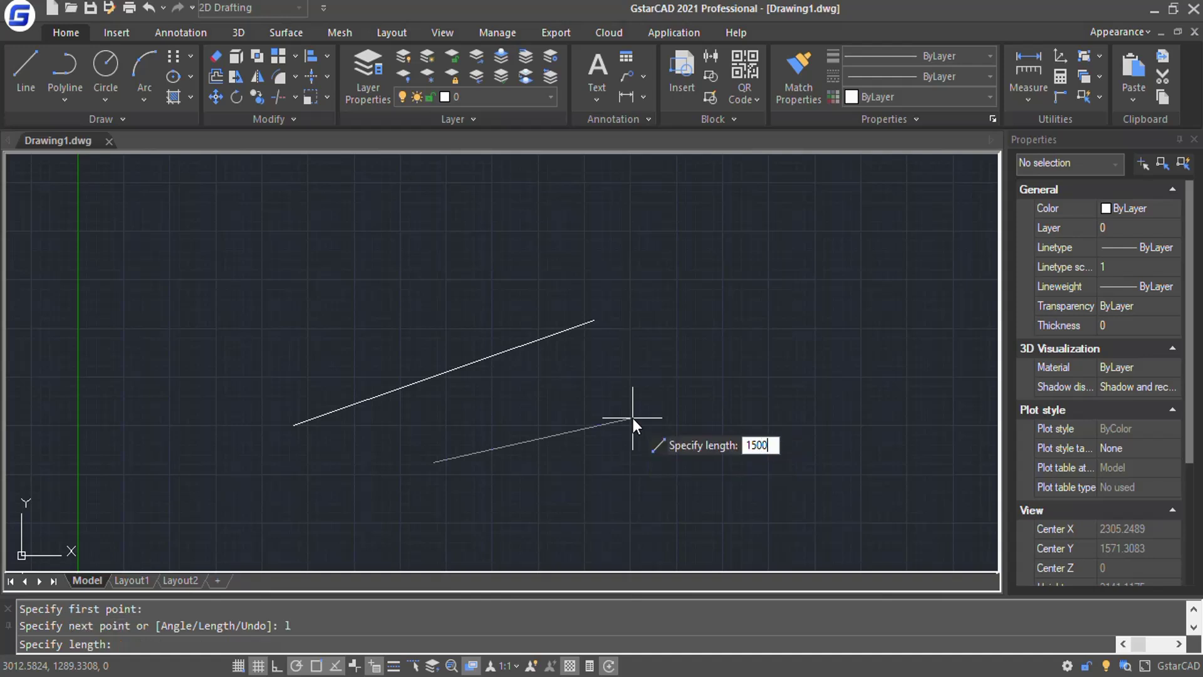
{"action": "key", "text": "Return"}
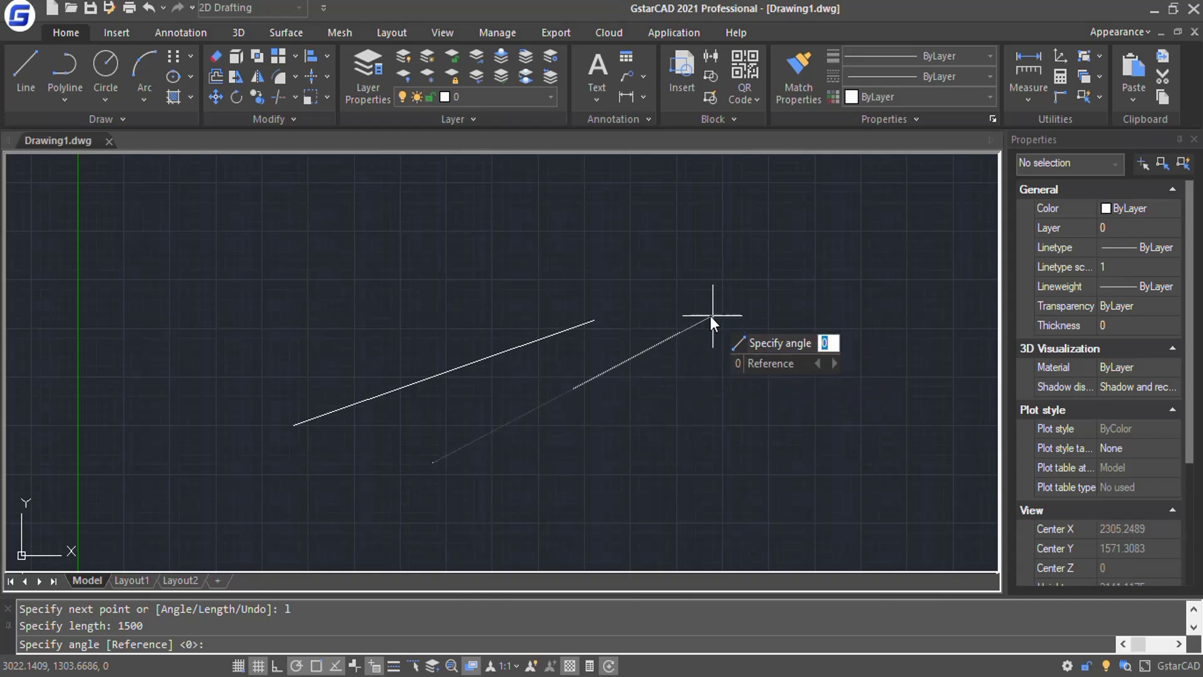
{"action": "left_click", "coordinate": [724, 359]}
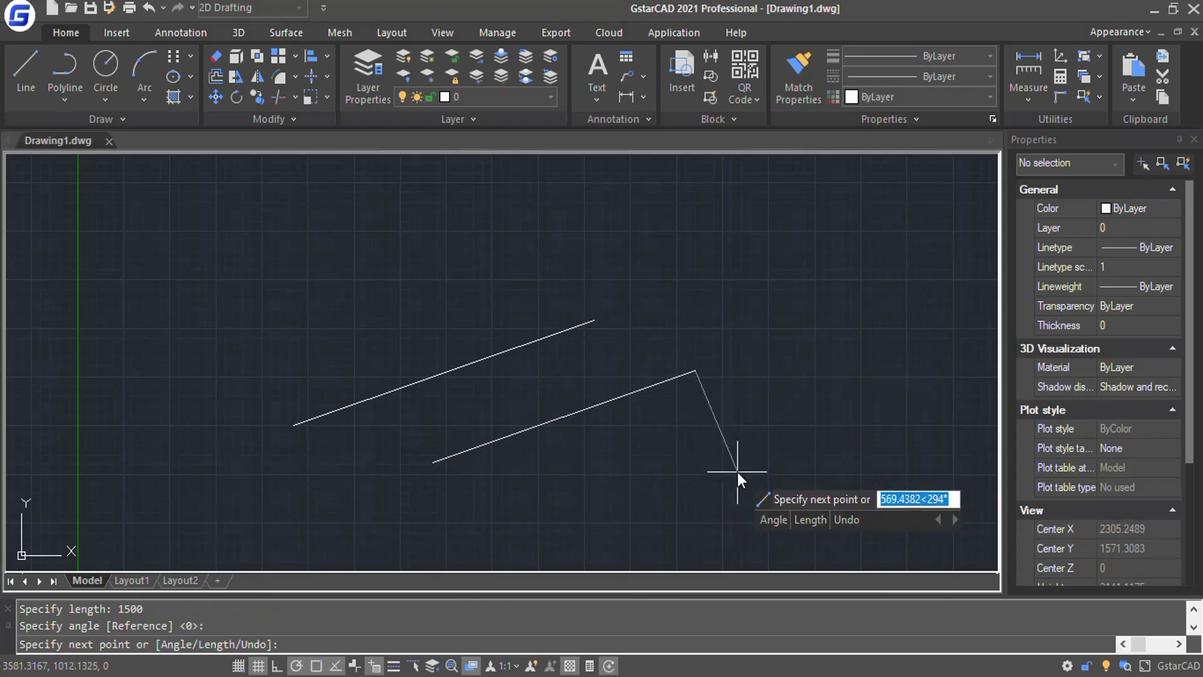
Step: Continue from the upper end of the 1500-long line with a connected segment at an angle of 45 degrees
{"action": "type", "text": "a"}
{"action": "key", "text": "Return"}
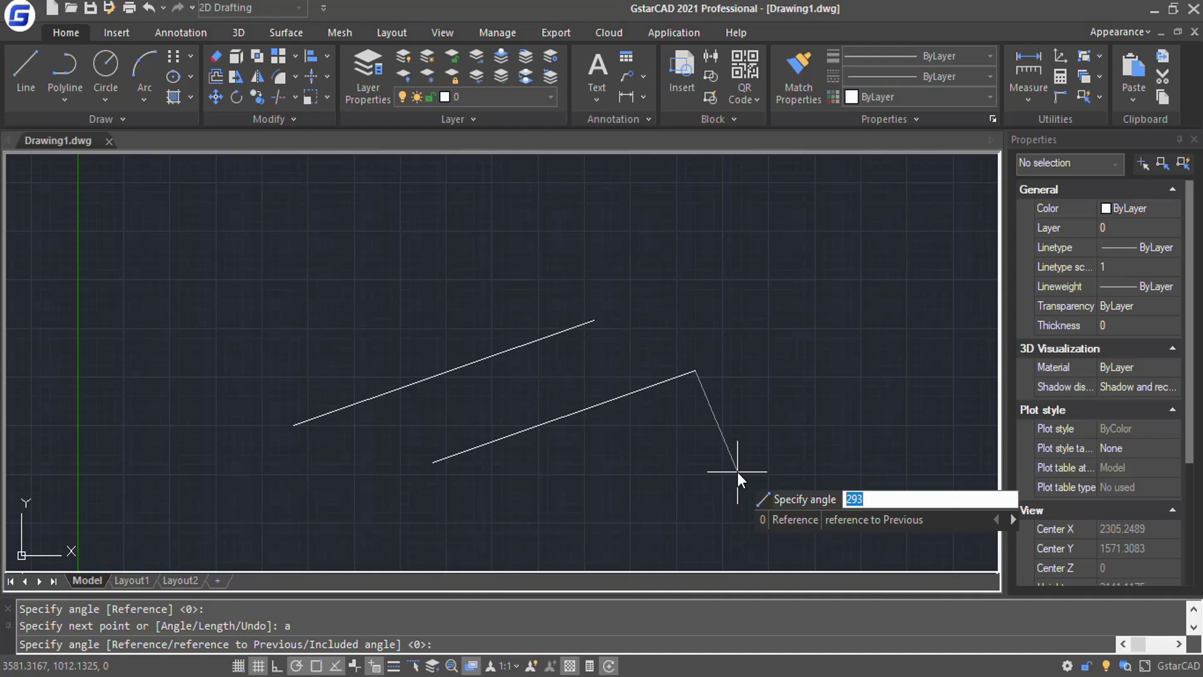
{"action": "type", "text": "45"}
{"action": "key", "text": "Return"}
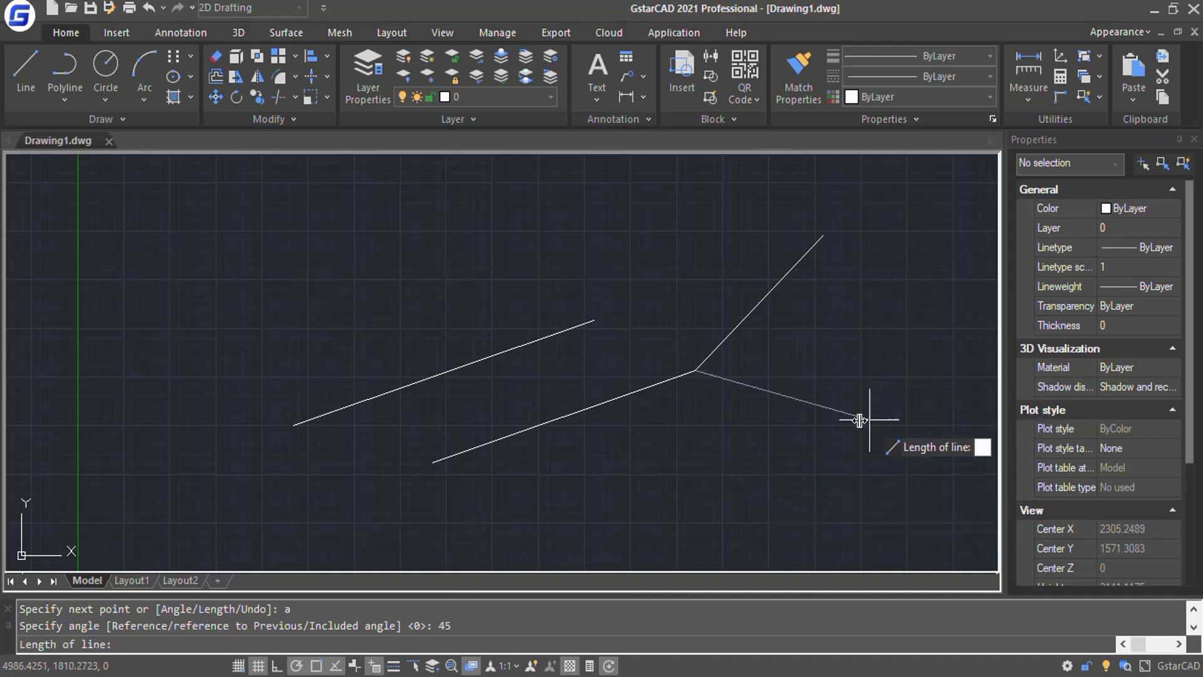
{"action": "left_click", "coordinate": [925, 355]}
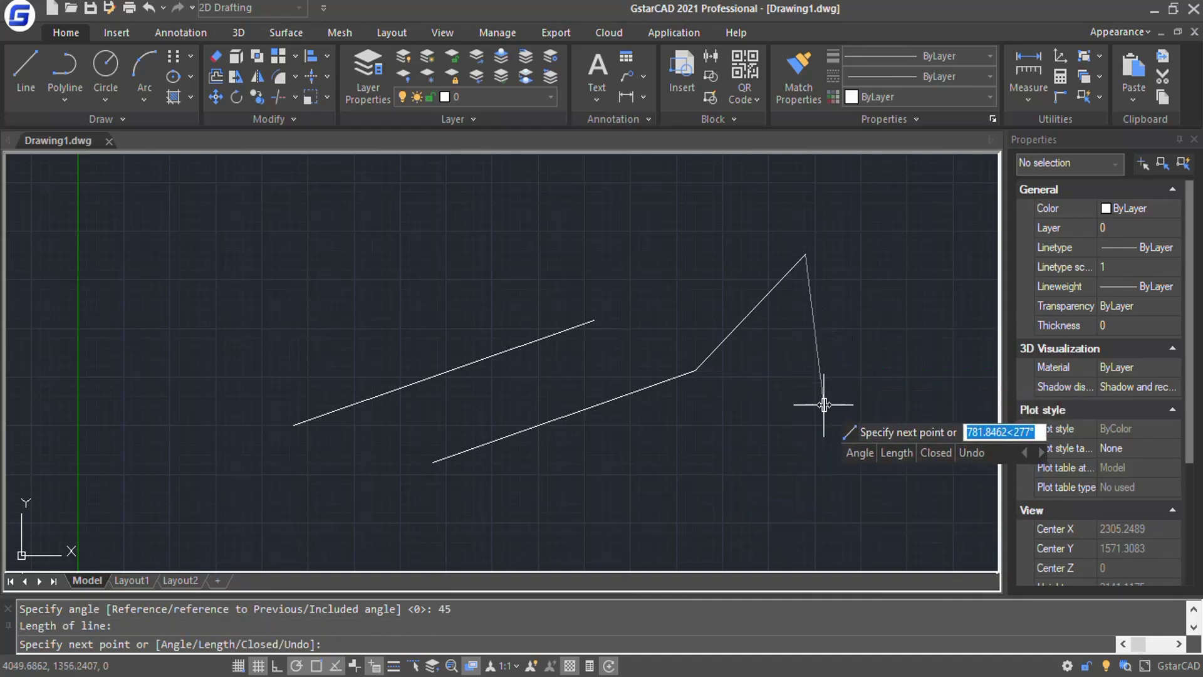
{"action": "key", "text": "Escape"}
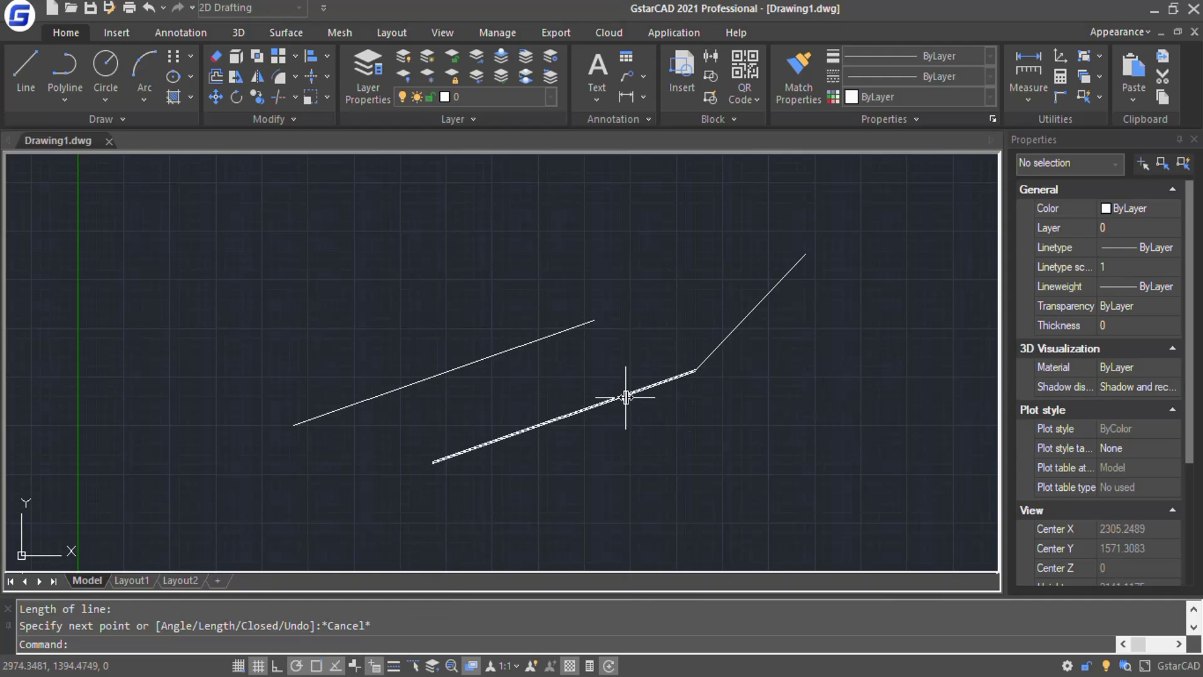
Step: Draw an open zigzag polyline with four segments to the right of the existing lines
{"action": "middle_click_drag", "start_coordinate": [626, 397], "coordinate": [341, 419]}
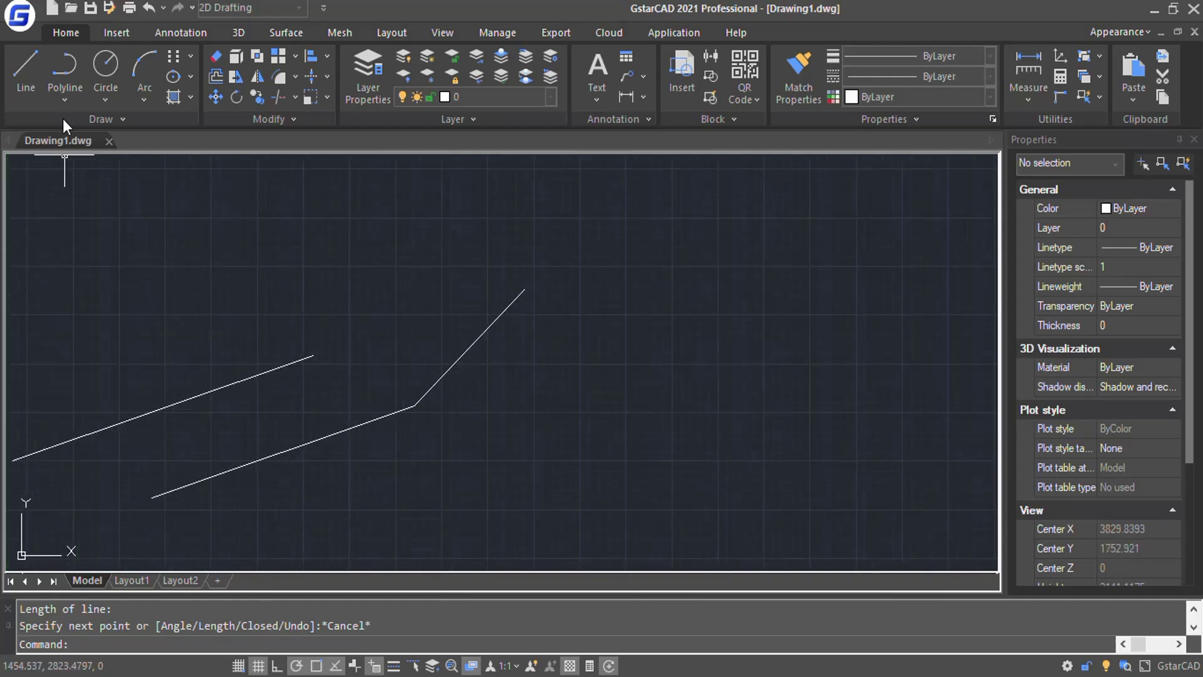
{"action": "left_click", "coordinate": [69, 101]}
{"action": "left_click", "coordinate": [87, 128]}
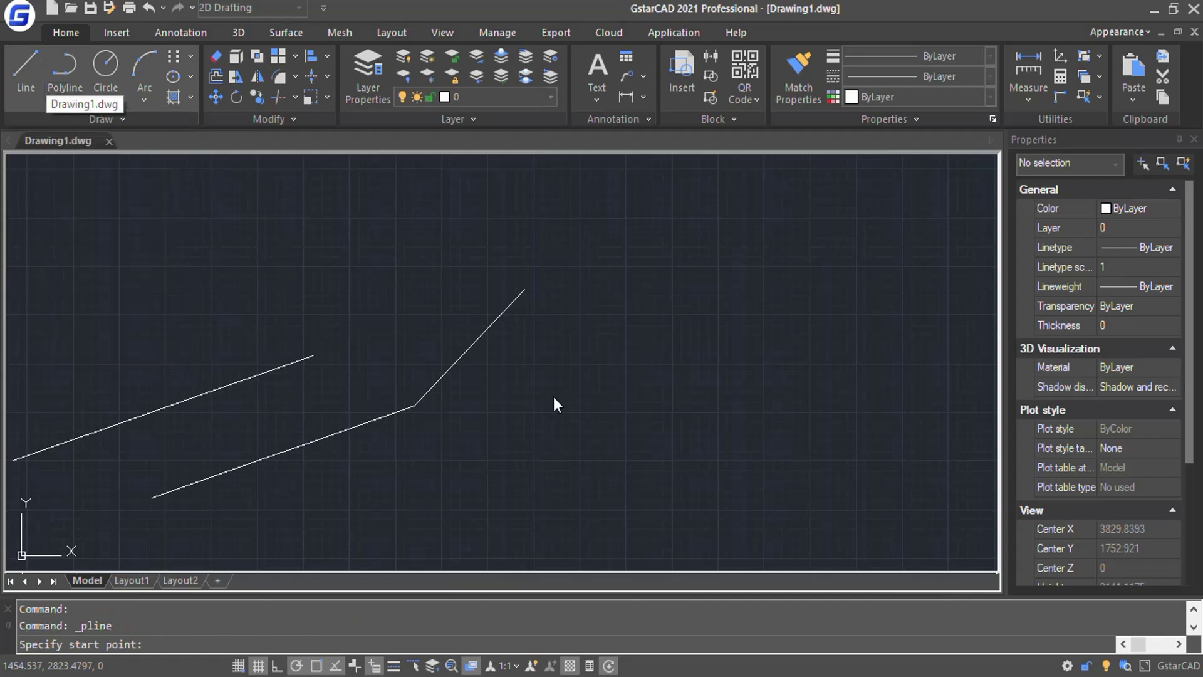
{"action": "left_click", "coordinate": [505, 497]}
{"action": "left_click", "coordinate": [590, 359]}
{"action": "left_click", "coordinate": [675, 485]}
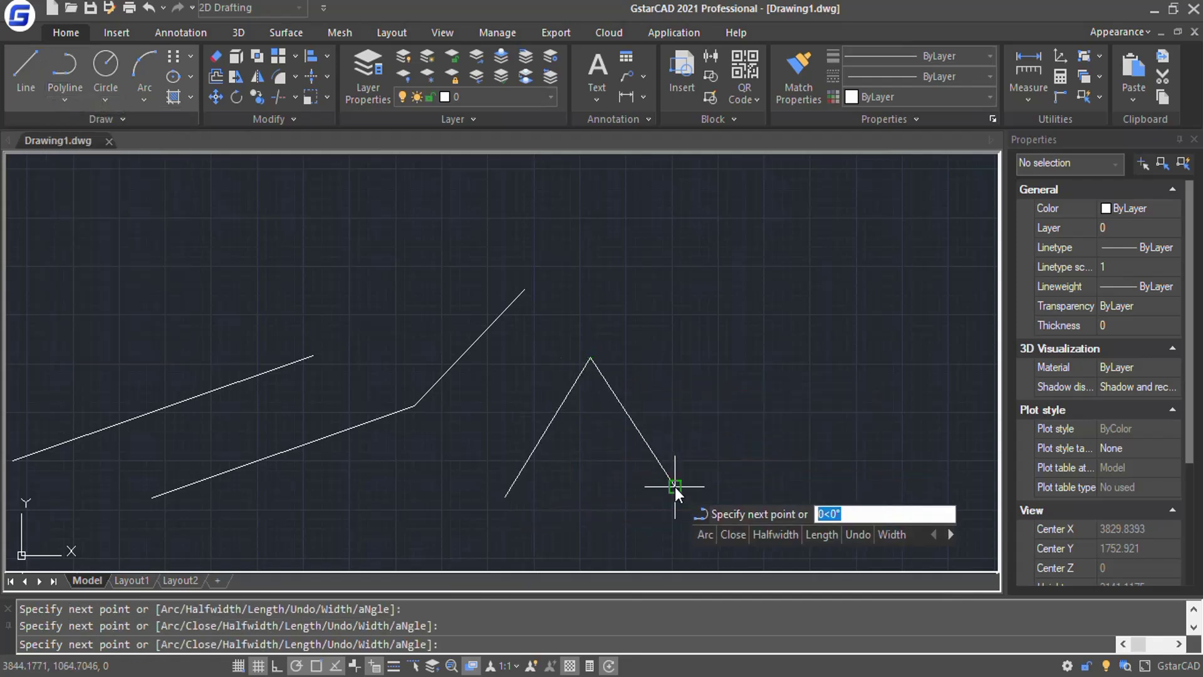
{"action": "left_click", "coordinate": [807, 298]}
{"action": "left_click", "coordinate": [791, 468]}
{"action": "key", "text": "Escape"}
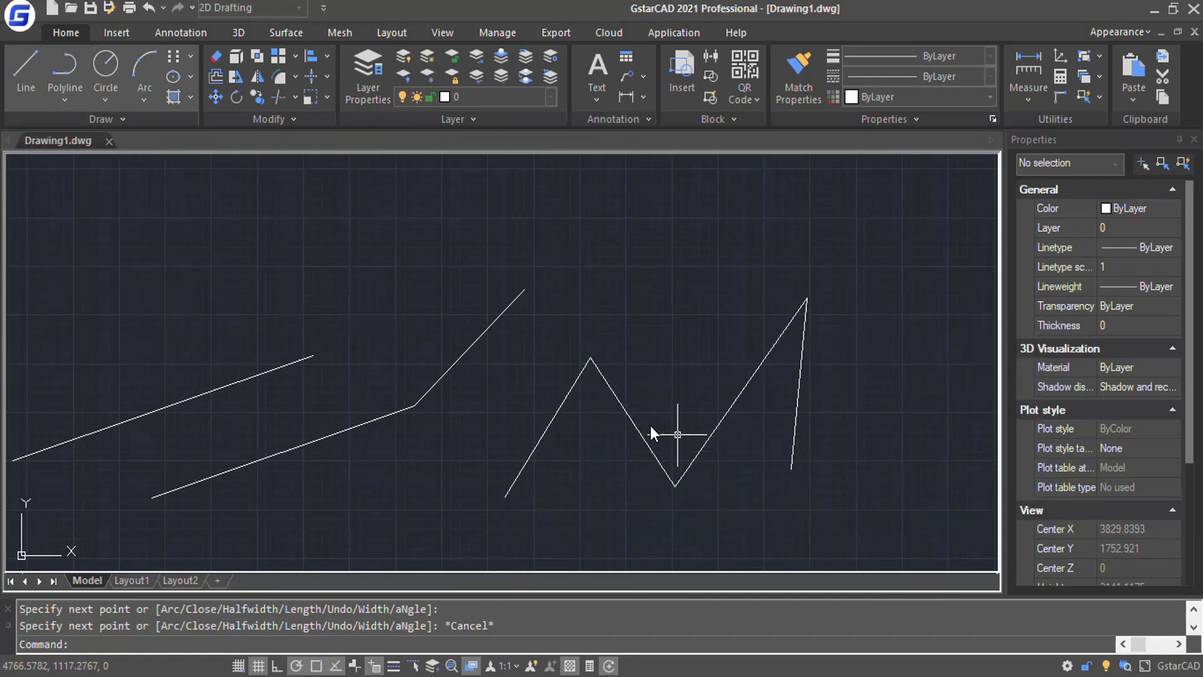
Step: Select each of the two connected line segments and the zigzag polyline in turn to compare how they behave as objects
{"action": "left_click", "coordinate": [403, 445]}
{"action": "left_click", "coordinate": [361, 411]}
{"action": "key", "text": "Escape"}
{"action": "left_click", "coordinate": [521, 389]}
{"action": "left_click", "coordinate": [457, 325]}
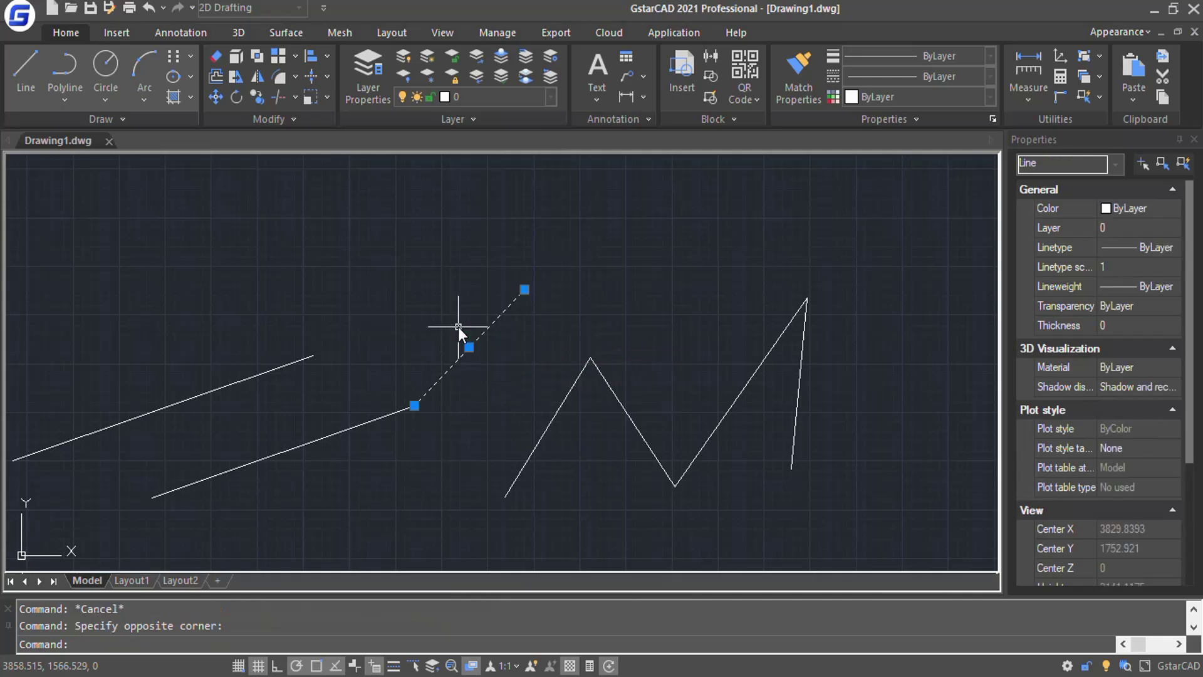
{"action": "key", "text": "Escape"}
{"action": "left_click", "coordinate": [592, 489]}
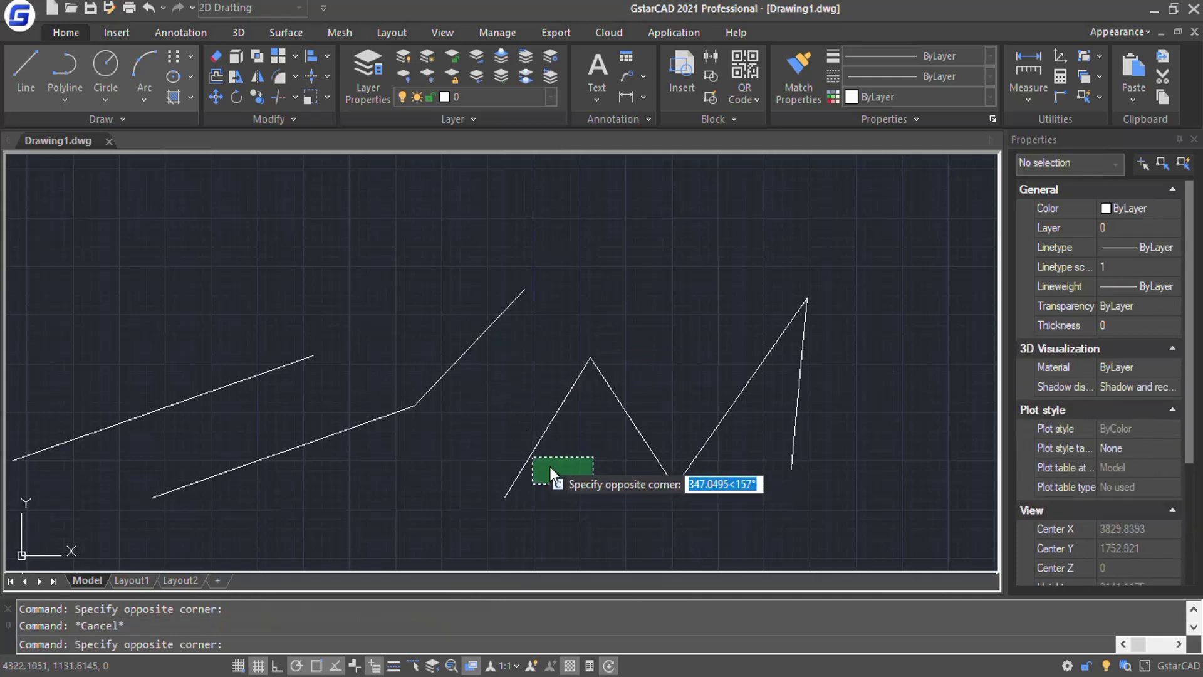
{"action": "left_click", "coordinate": [504, 445]}
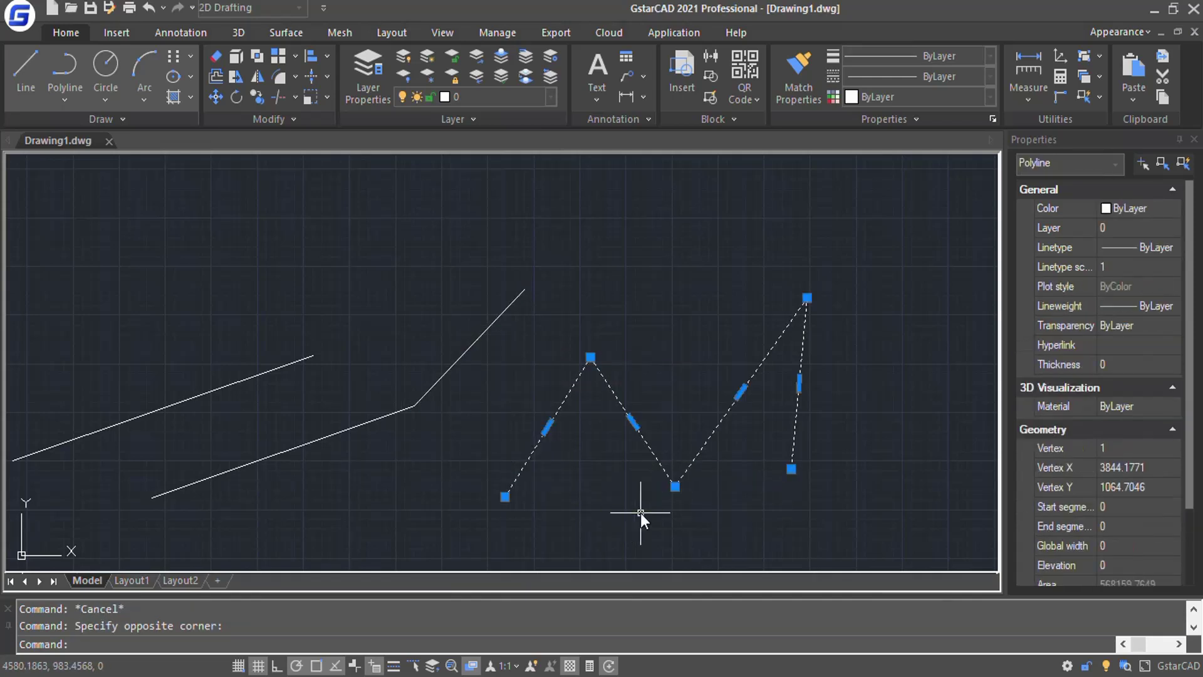
{"action": "key", "text": "Escape"}
{"action": "left_click", "coordinate": [572, 480]}
{"action": "left_click", "coordinate": [511, 438]}
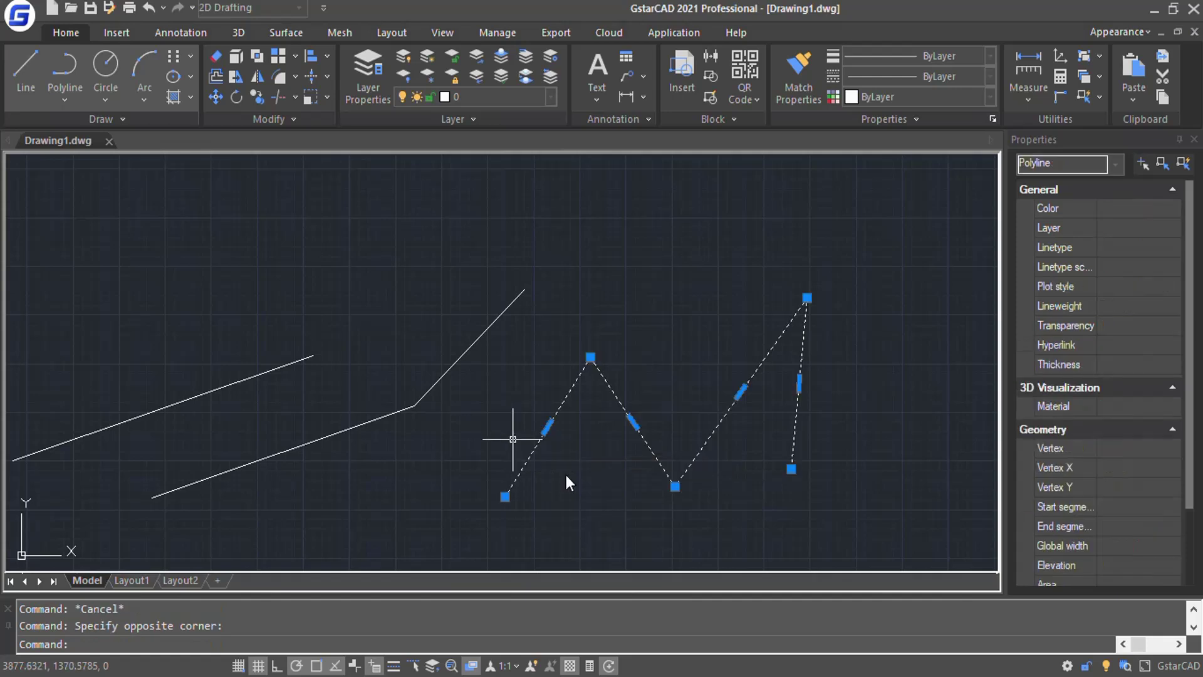
{"action": "key", "text": "Escape"}
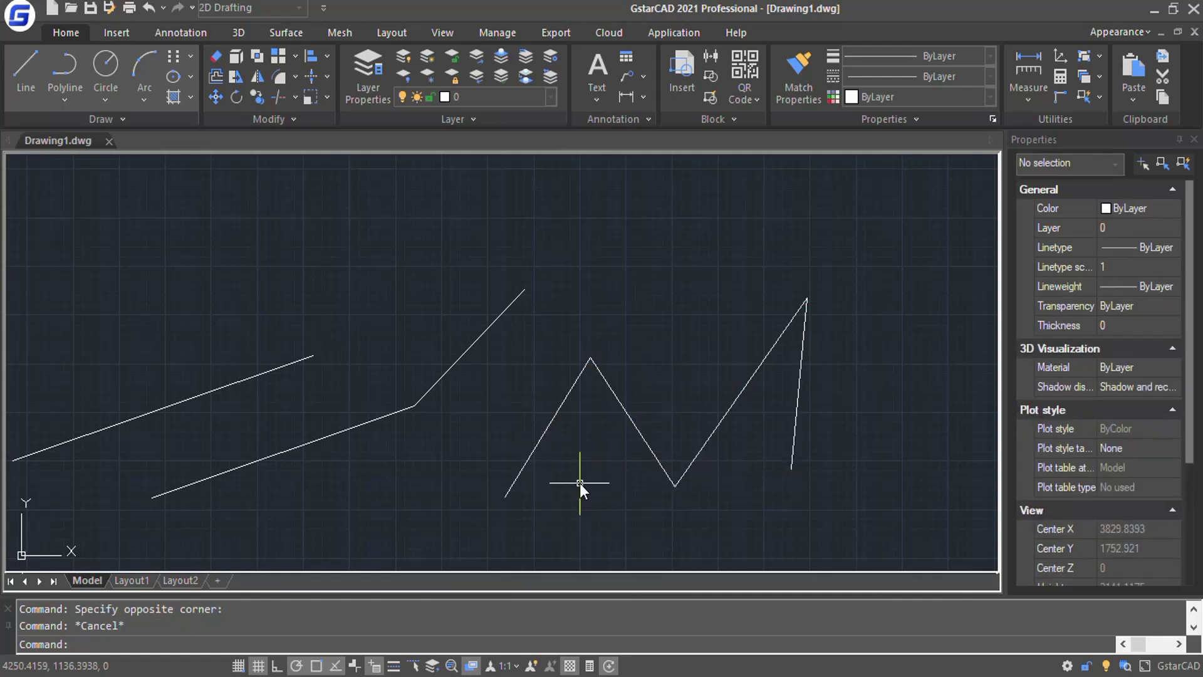
Step: Draw a circle by centre and radius in the empty area above the lines and the zigzag polyline
{"action": "scroll", "coordinate": [420, 376], "scroll_direction": "up", "scroll_amount": 2}
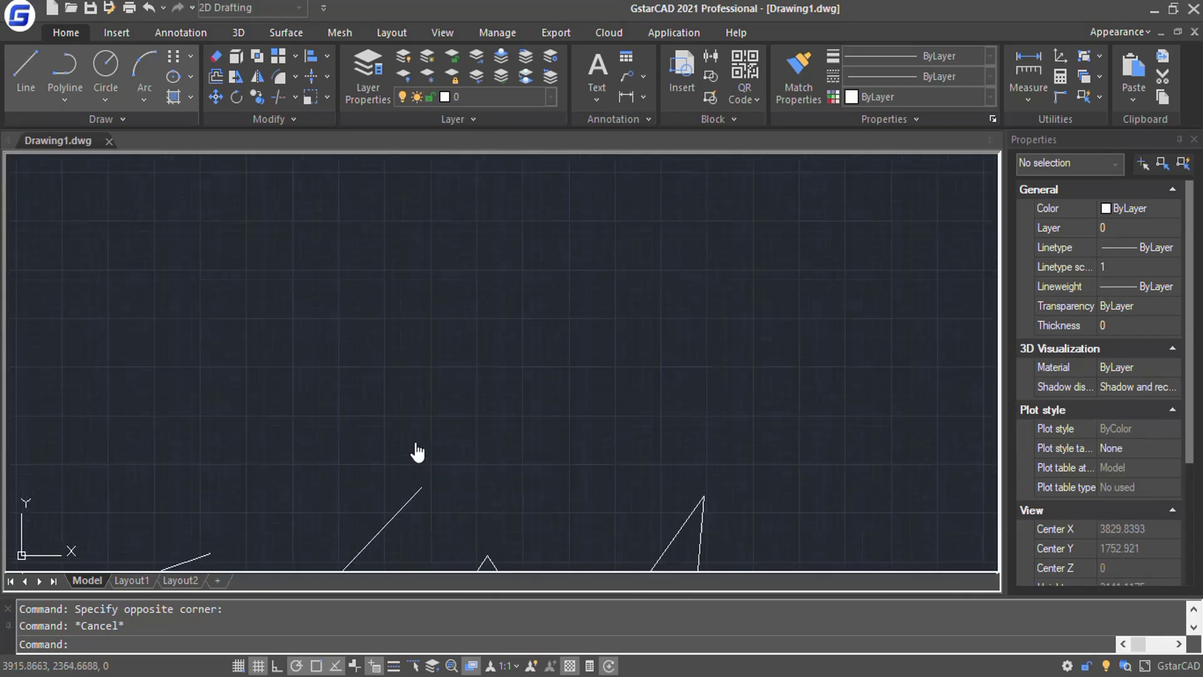
{"action": "scroll", "coordinate": [518, 344], "scroll_direction": "down", "scroll_amount": 3}
{"action": "scroll", "coordinate": [511, 349], "scroll_direction": "up", "scroll_amount": 2}
{"action": "middle_click_drag", "start_coordinate": [512, 349], "coordinate": [497, 368]}
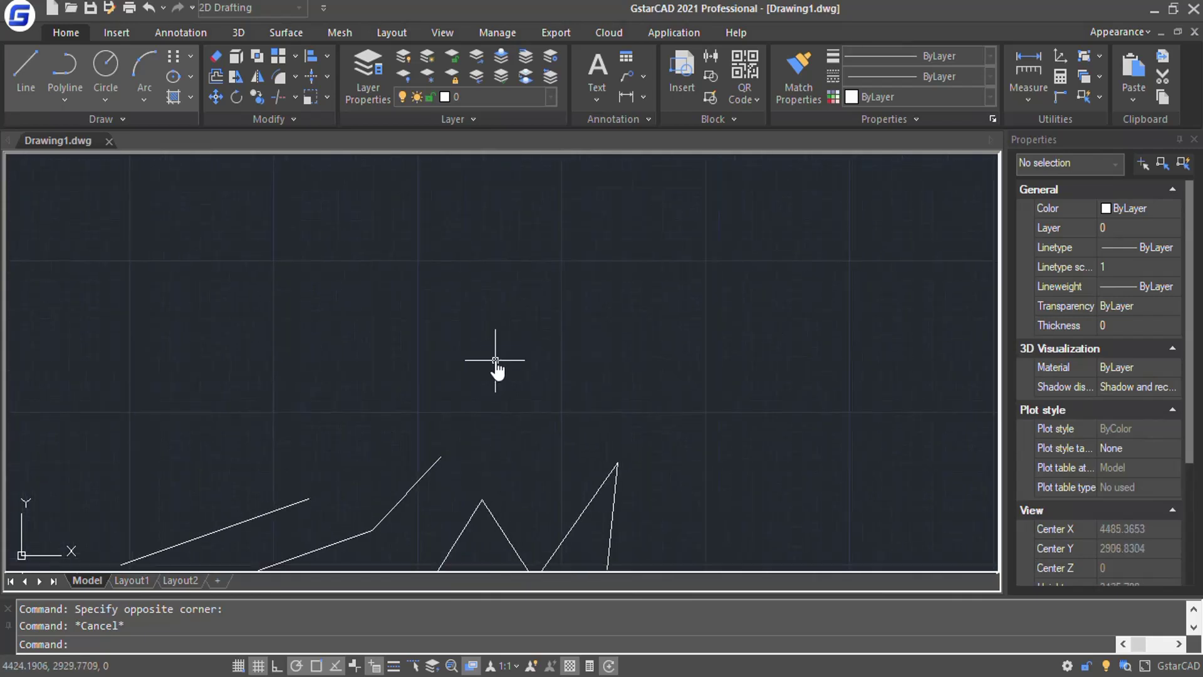
{"action": "type", "text": "cir"}
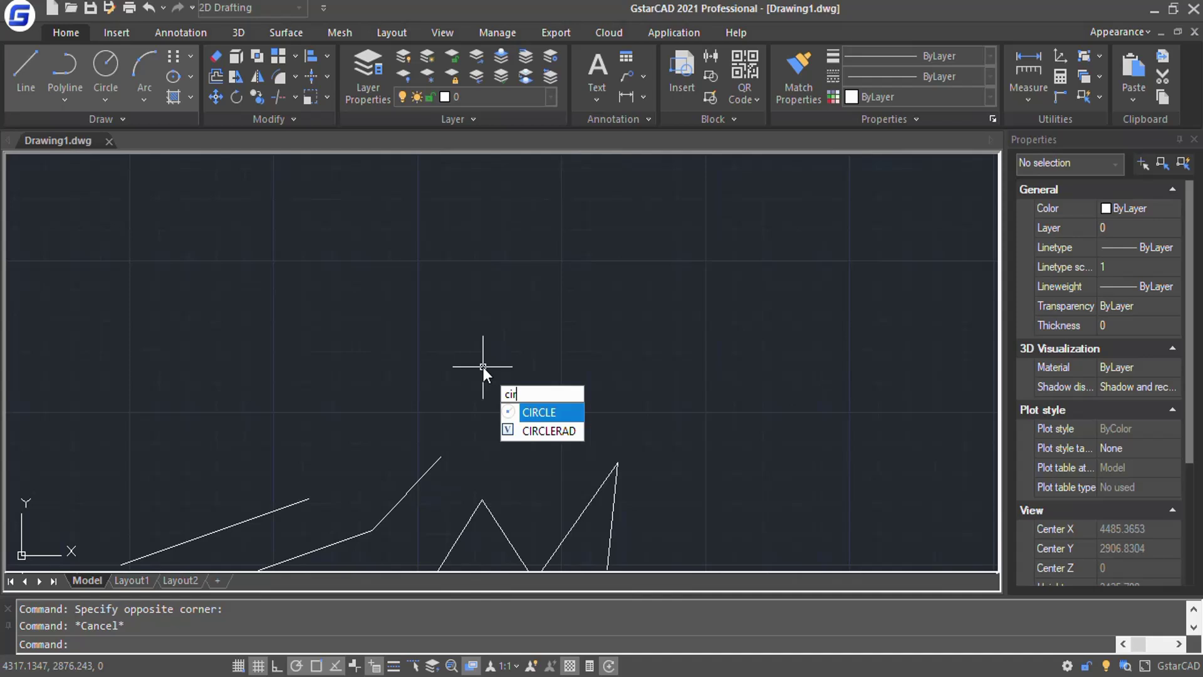
{"action": "key", "text": "Return"}
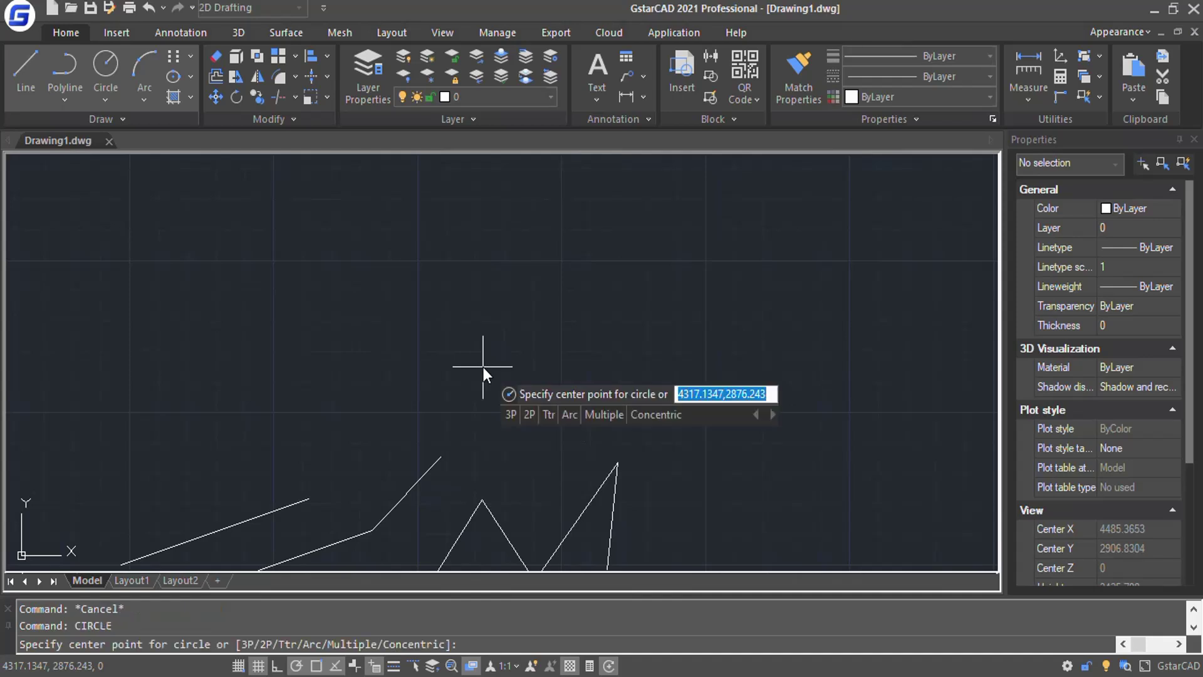
{"action": "left_click", "coordinate": [489, 341]}
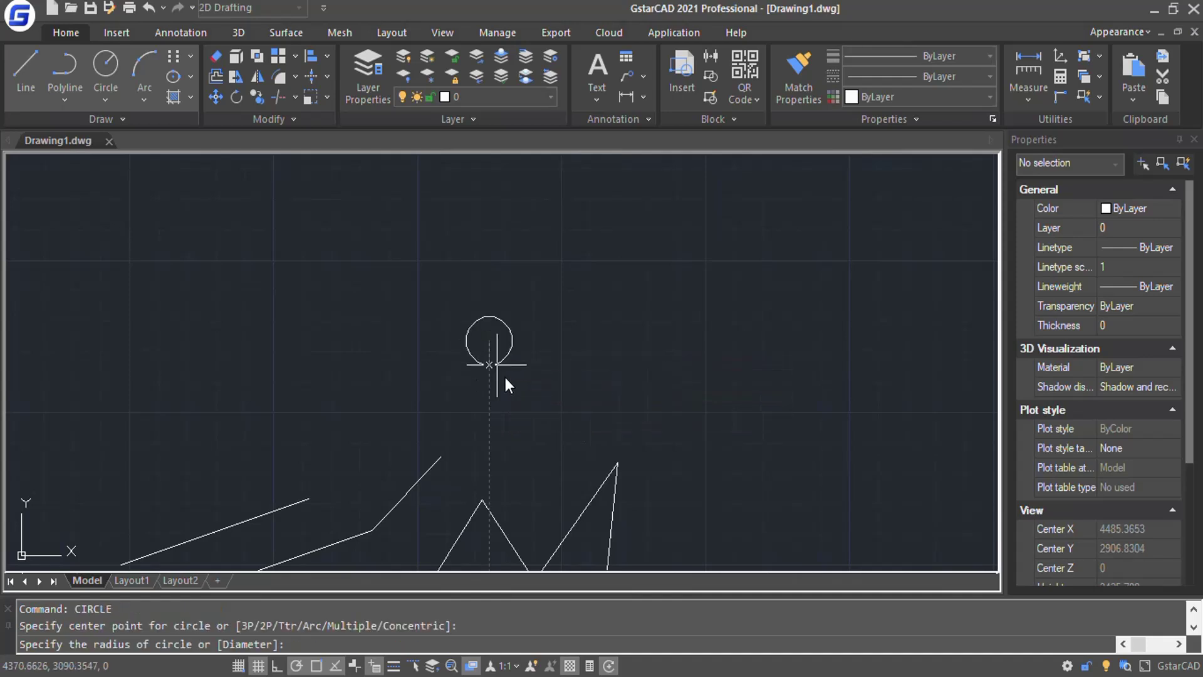
{"action": "left_click", "coordinate": [555, 420]}
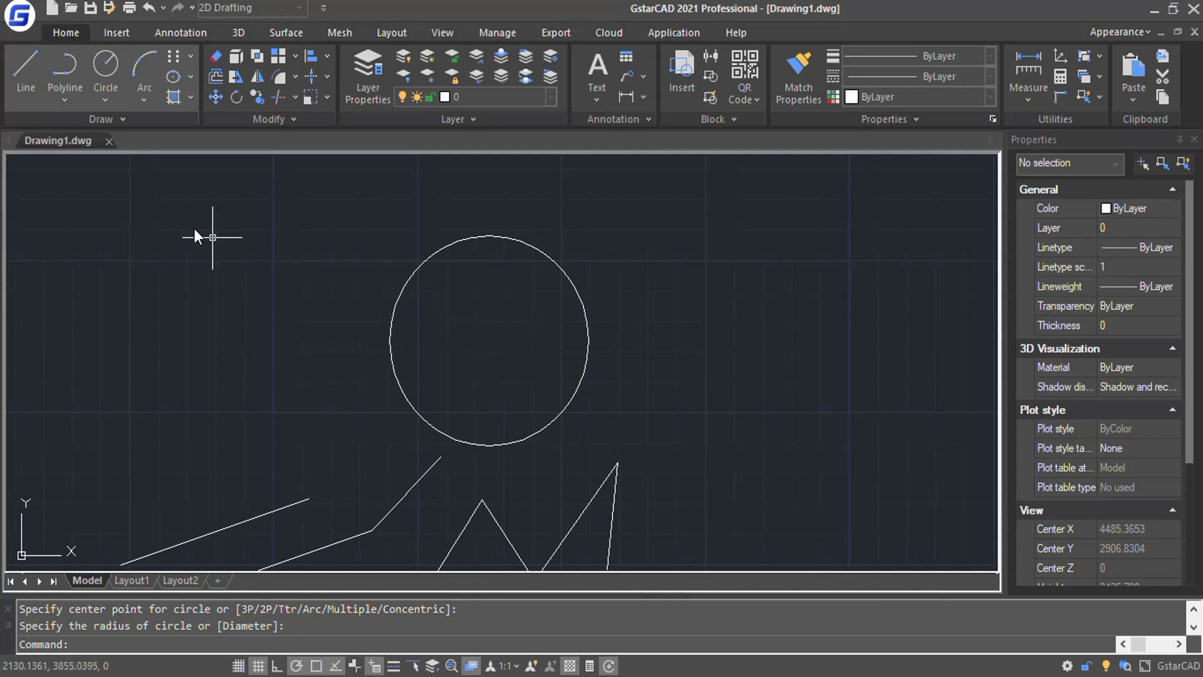
{"action": "left_click", "coordinate": [104, 100]}
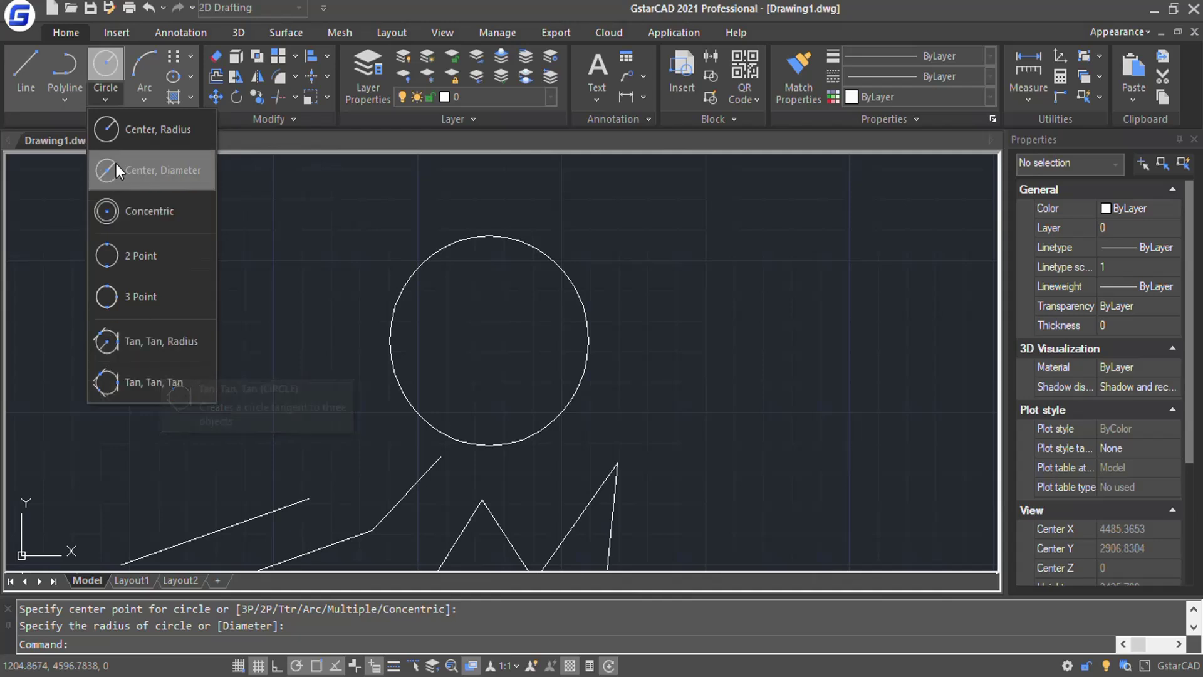
{"action": "left_click", "coordinate": [111, 102]}
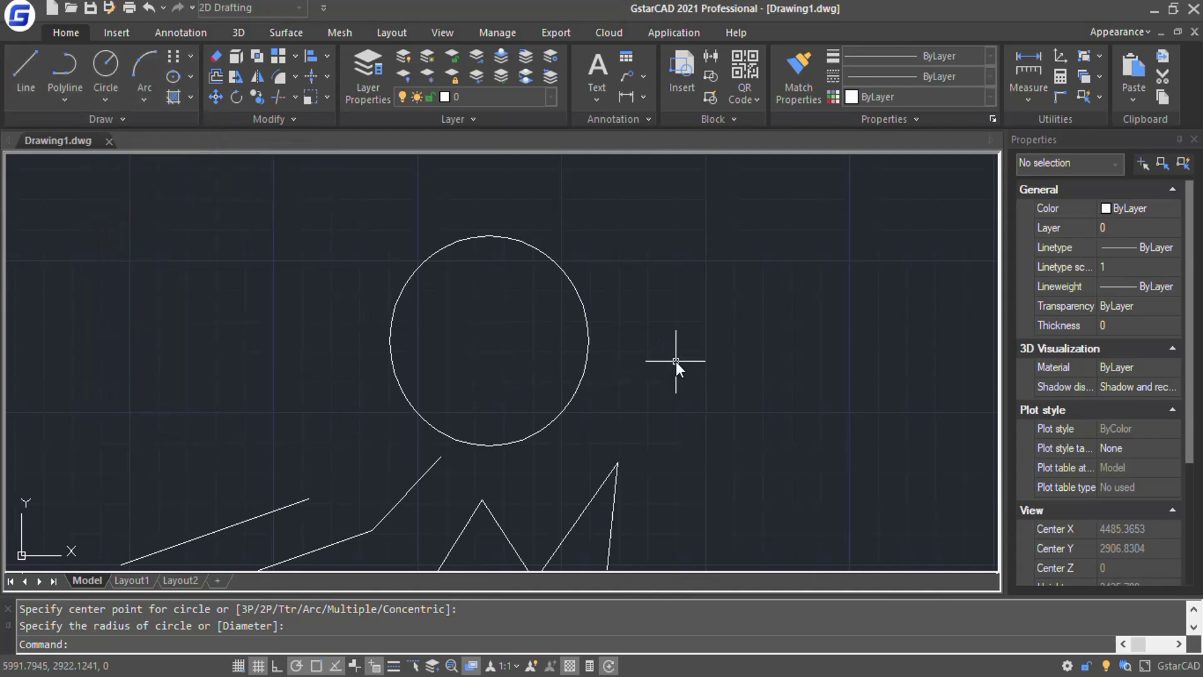
Step: Draw a horizontal rectangle from two opposite corners to the right of the circle
{"action": "middle_click_drag", "start_coordinate": [675, 361], "coordinate": [564, 364]}
{"action": "type", "text": "rect"}
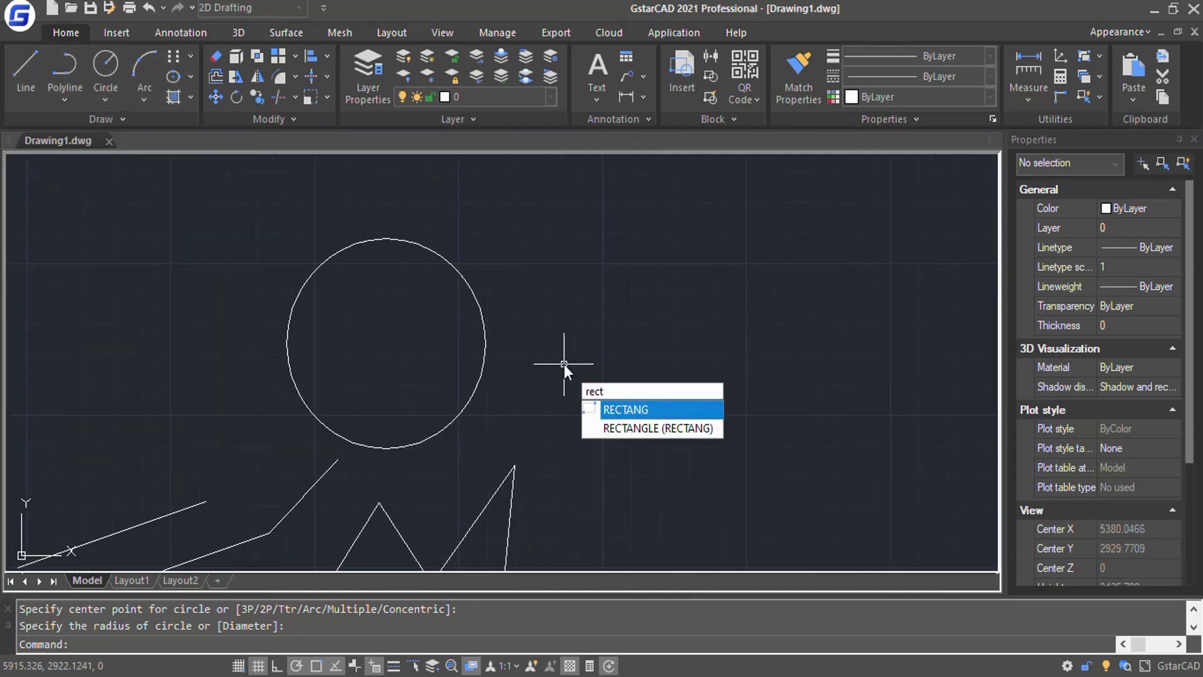
{"action": "left_click", "coordinate": [615, 428]}
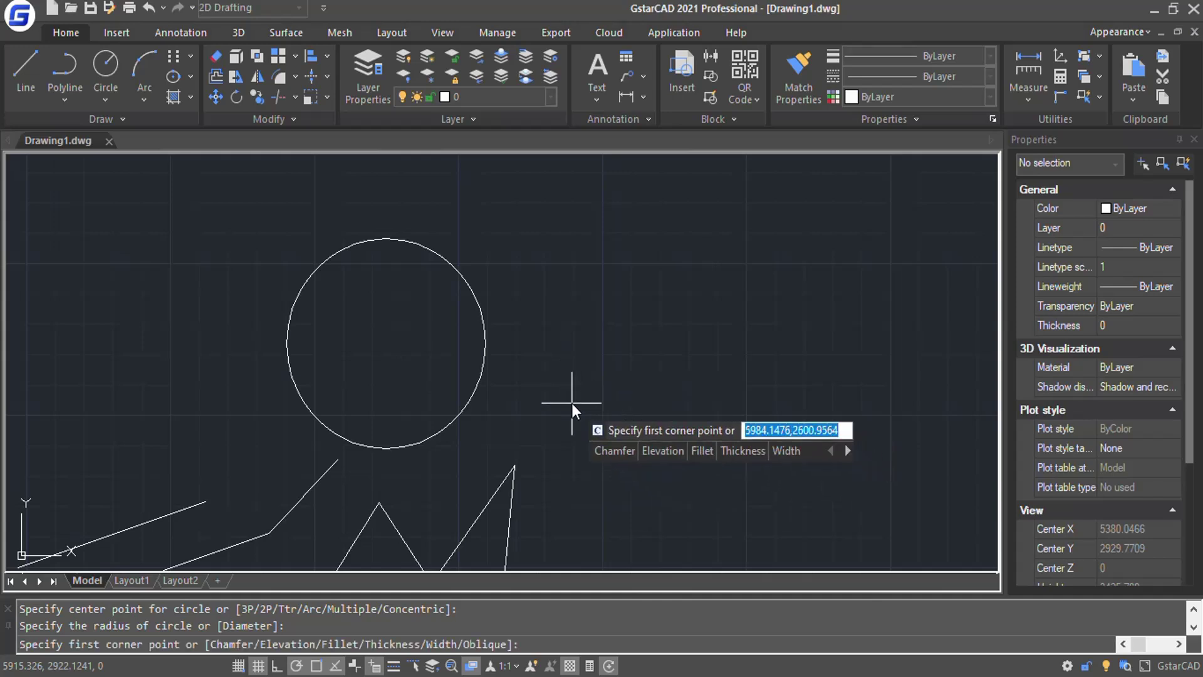
{"action": "left_click", "coordinate": [566, 402]}
{"action": "left_click", "coordinate": [795, 266]}
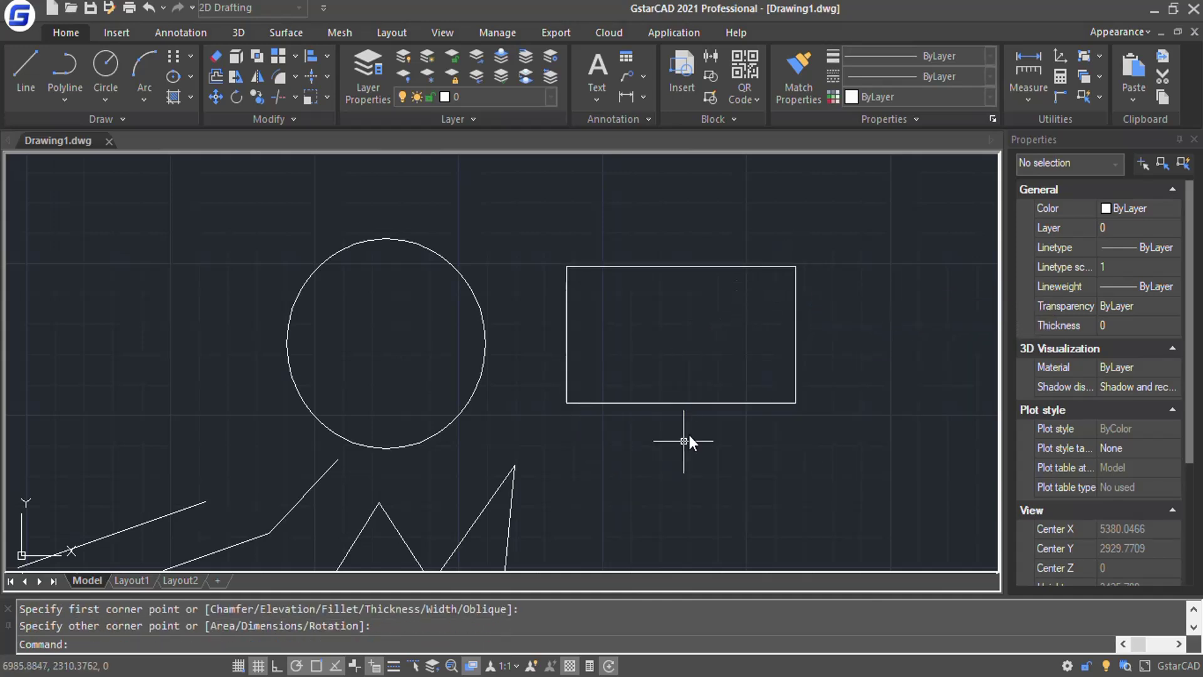
Step: Draw a small, nearly square rectangle from two opposite corners below the large horizontal rectangle
{"action": "key", "text": "Return"}
{"action": "left_click", "coordinate": [612, 455]}
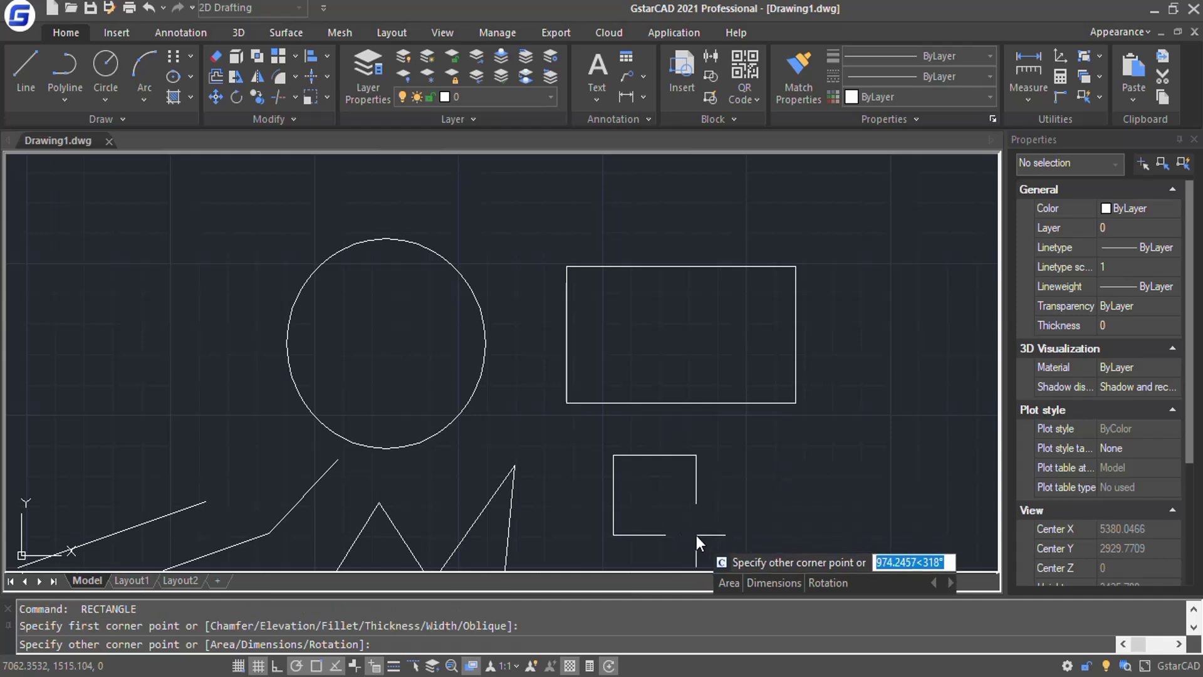
{"action": "left_click", "coordinate": [696, 535]}
{"action": "middle_click_drag", "start_coordinate": [797, 459], "coordinate": [699, 421]}
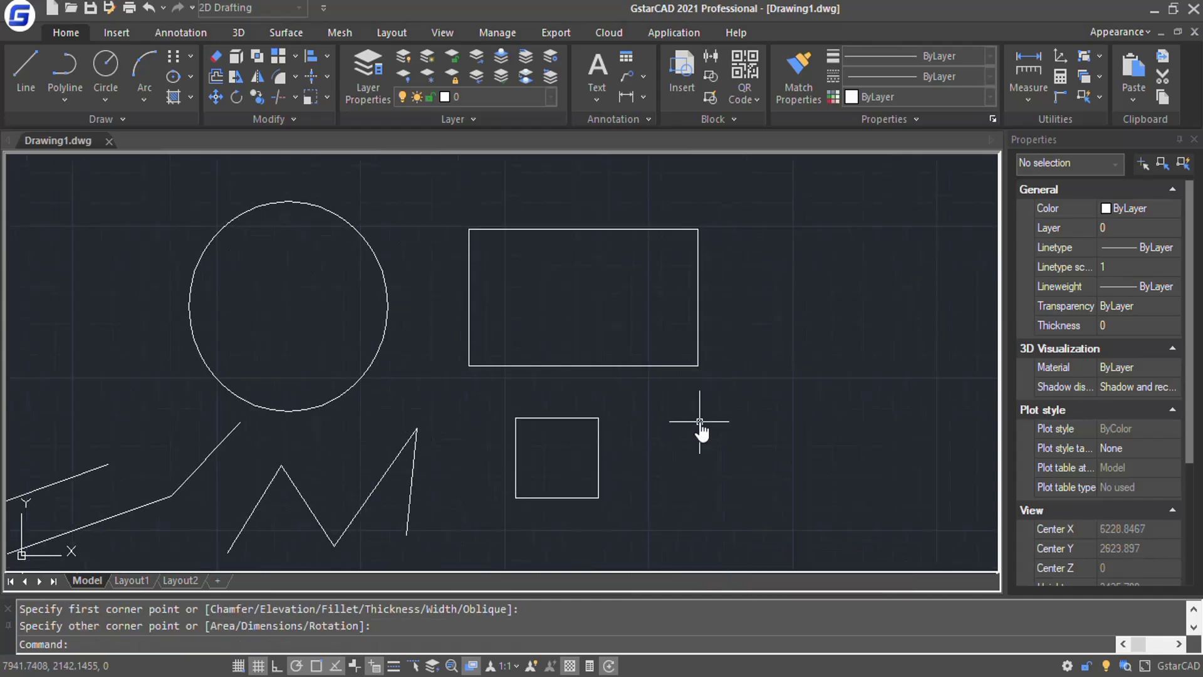
Step: Draw a tilted rectangle with the Rotated Rectangle command in the empty area to the right of the existing rectangles
{"action": "left_click", "coordinate": [66, 102]}
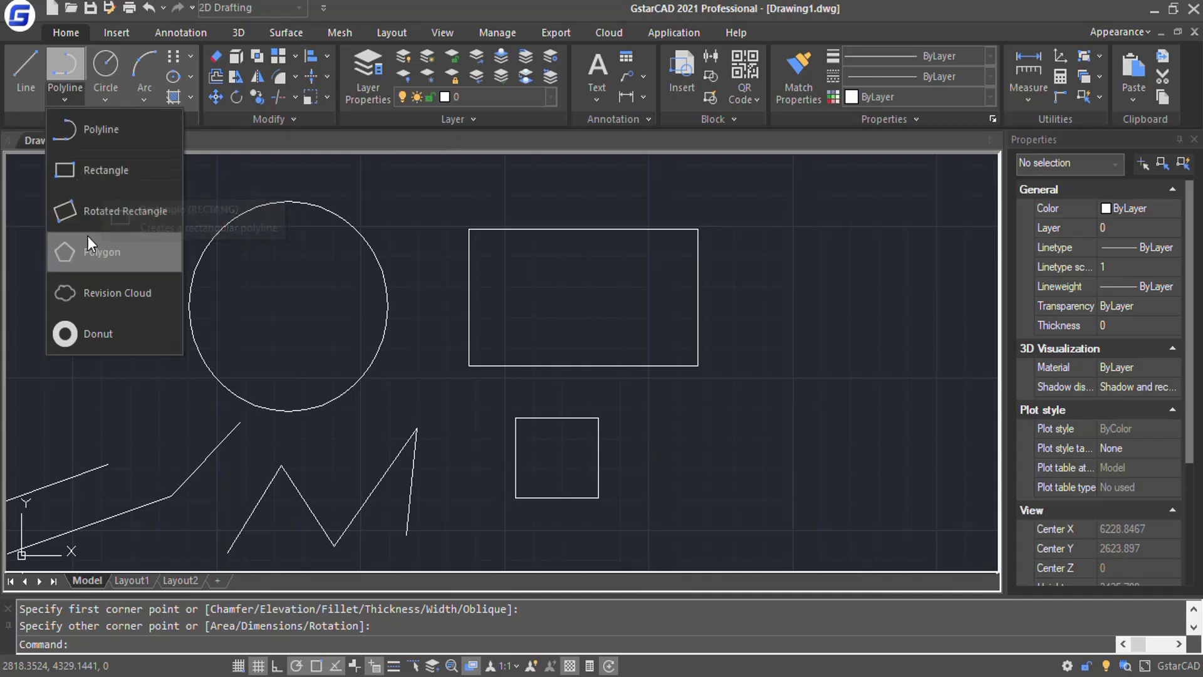
{"action": "left_click", "coordinate": [103, 216]}
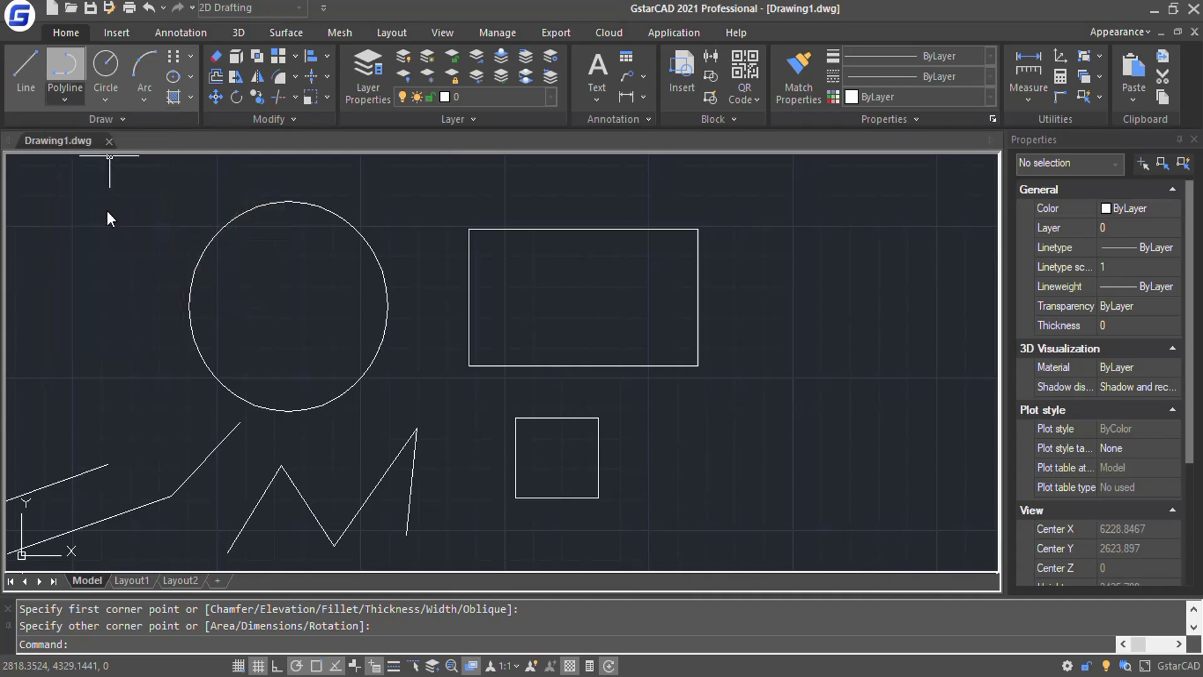
{"action": "left_click", "coordinate": [765, 453]}
{"action": "left_click", "coordinate": [833, 273]}
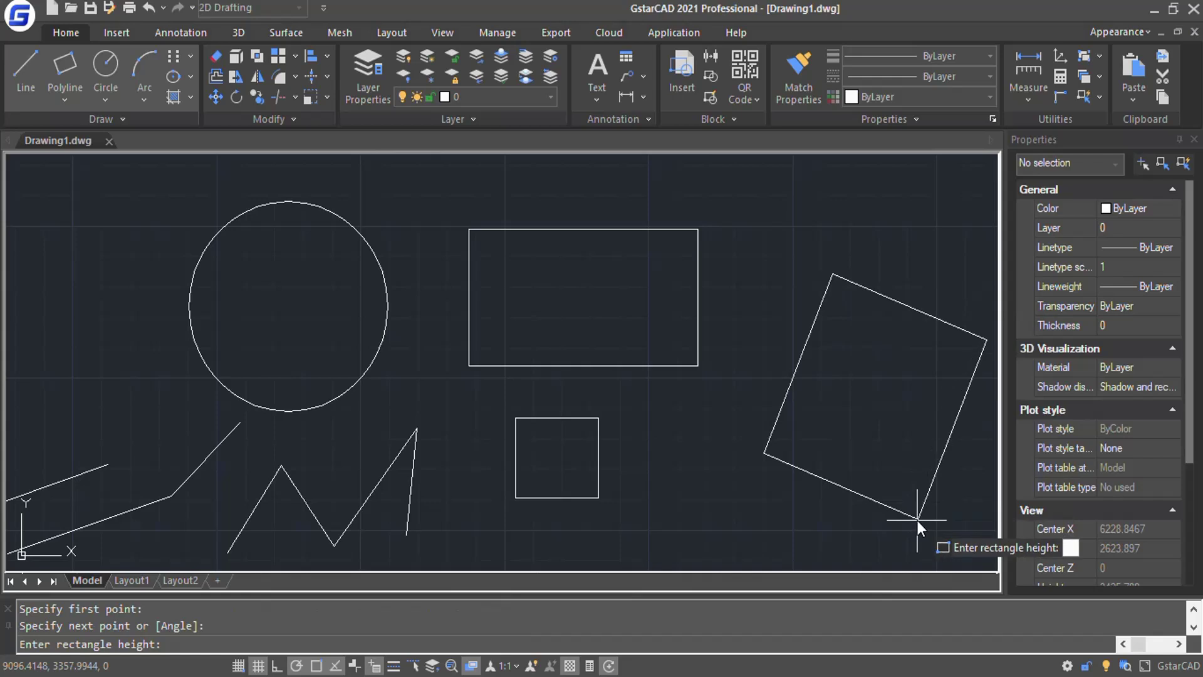
{"action": "middle_click_drag", "start_coordinate": [915, 520], "coordinate": [525, 395]}
{"action": "scroll", "coordinate": [663, 458], "scroll_direction": "down", "scroll_amount": 2}
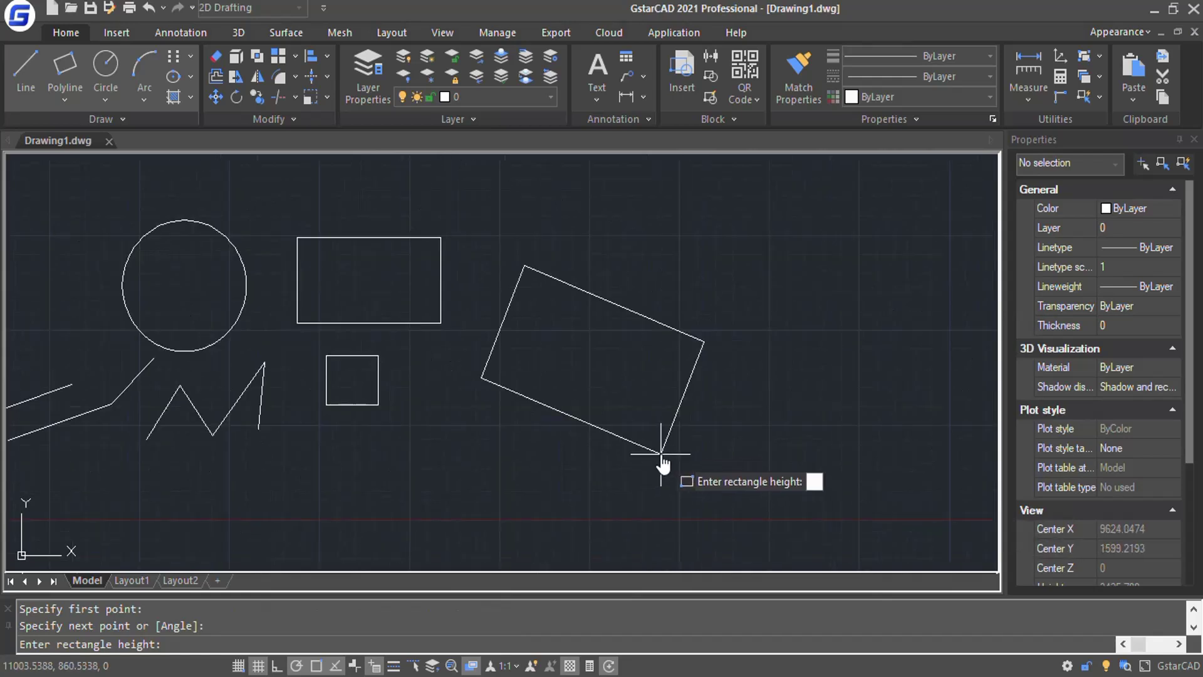
{"action": "left_click", "coordinate": [663, 459]}
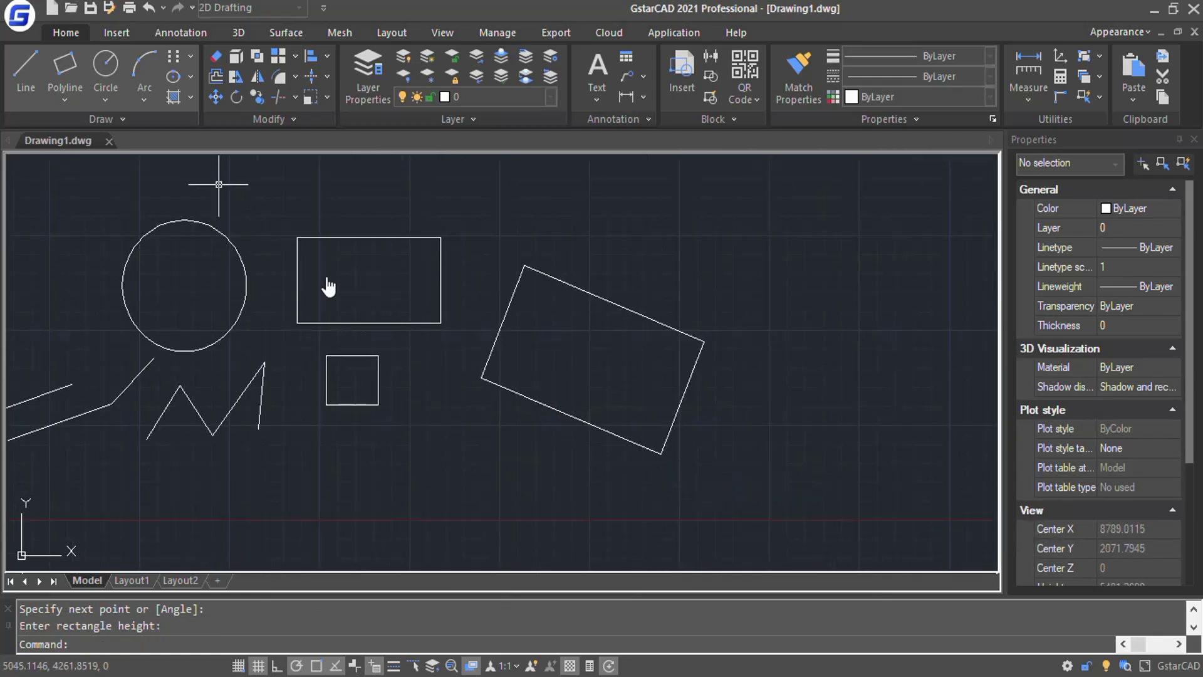
Step: Draw a 3-sided polygon, inscribed in a circle, to the right of the rotated rectangle
{"action": "left_click", "coordinate": [74, 102]}
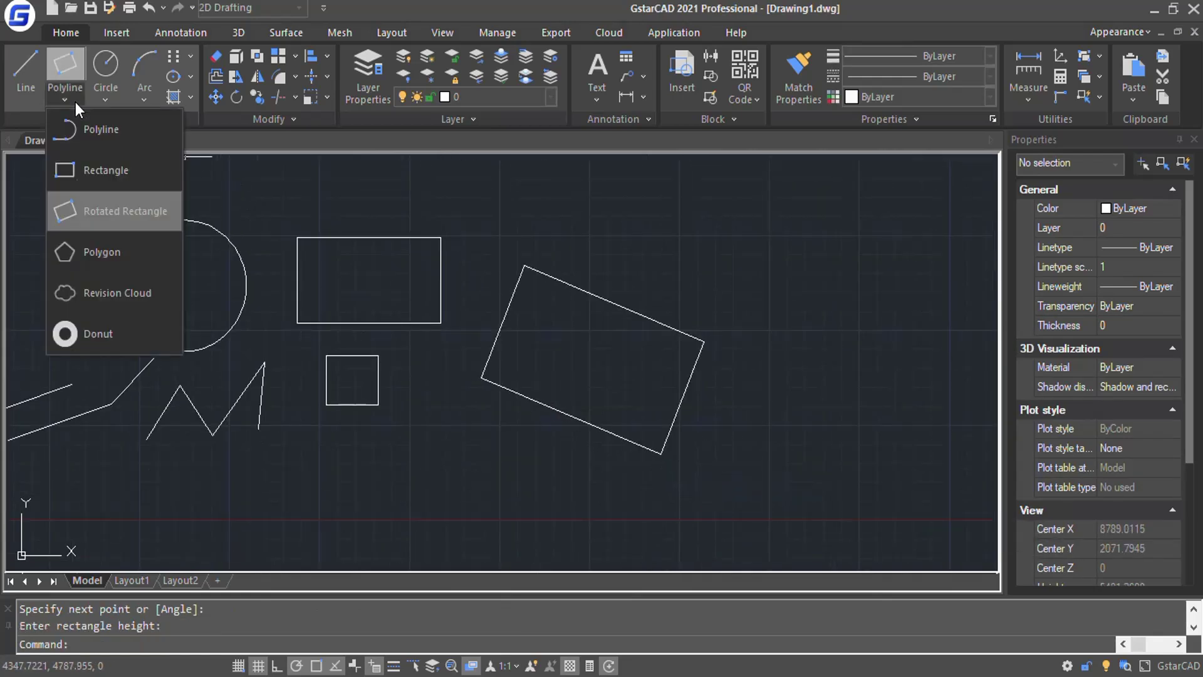
{"action": "left_click", "coordinate": [91, 255]}
{"action": "middle_click_drag", "start_coordinate": [661, 379], "coordinate": [438, 438]}
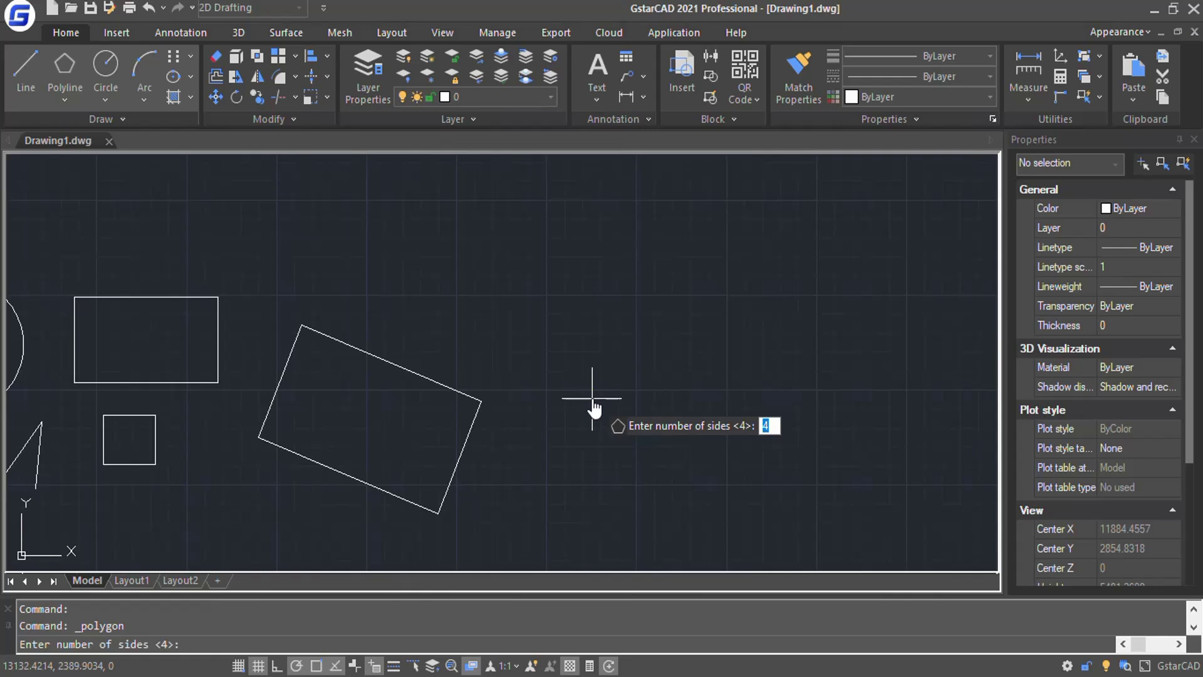
{"action": "type", "text": "3"}
{"action": "key", "text": "Return"}
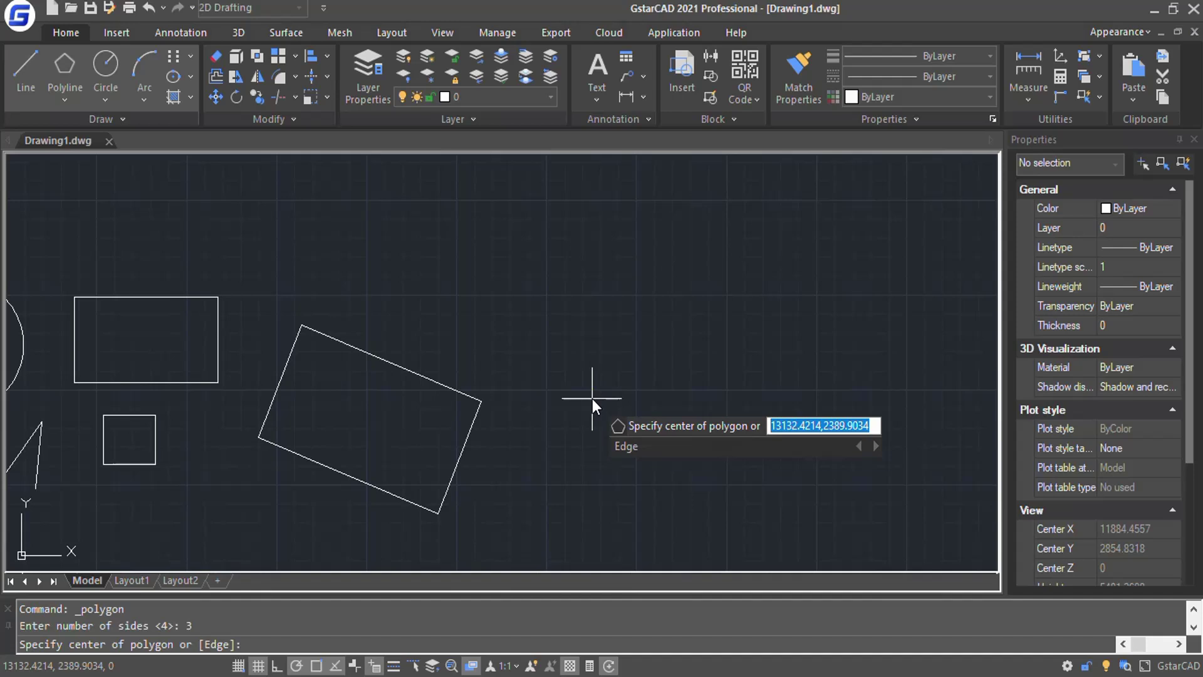
{"action": "left_click", "coordinate": [623, 398]}
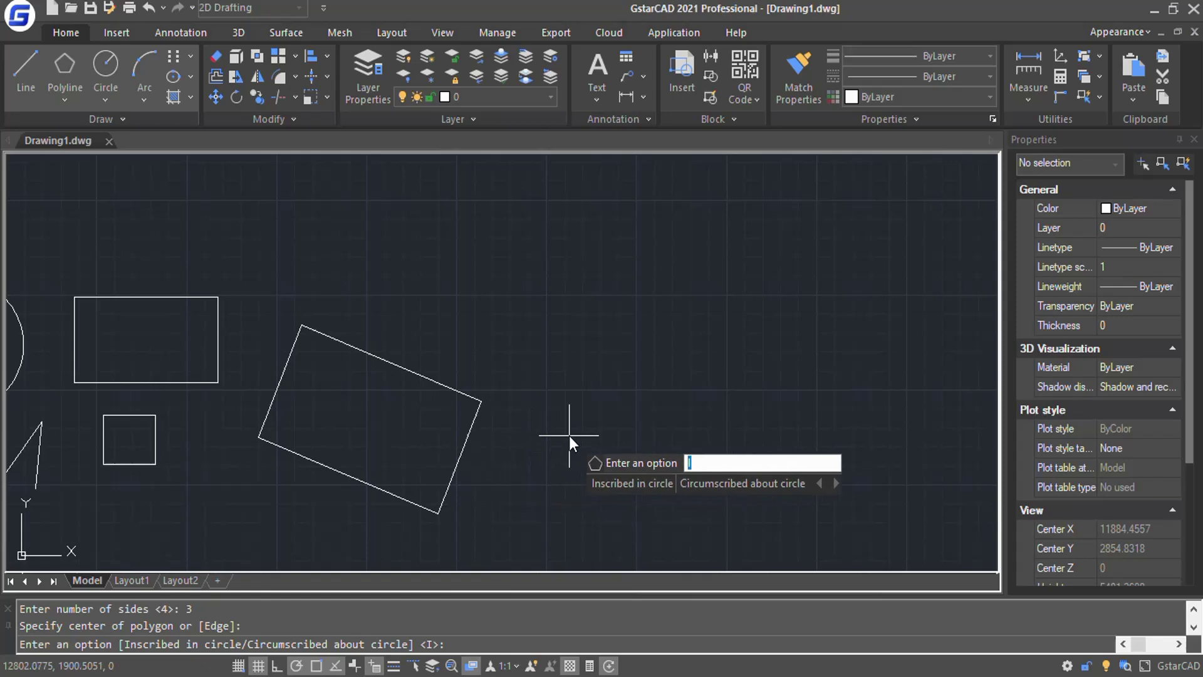
{"action": "key", "text": "Return"}
{"action": "left_click", "coordinate": [637, 437]}
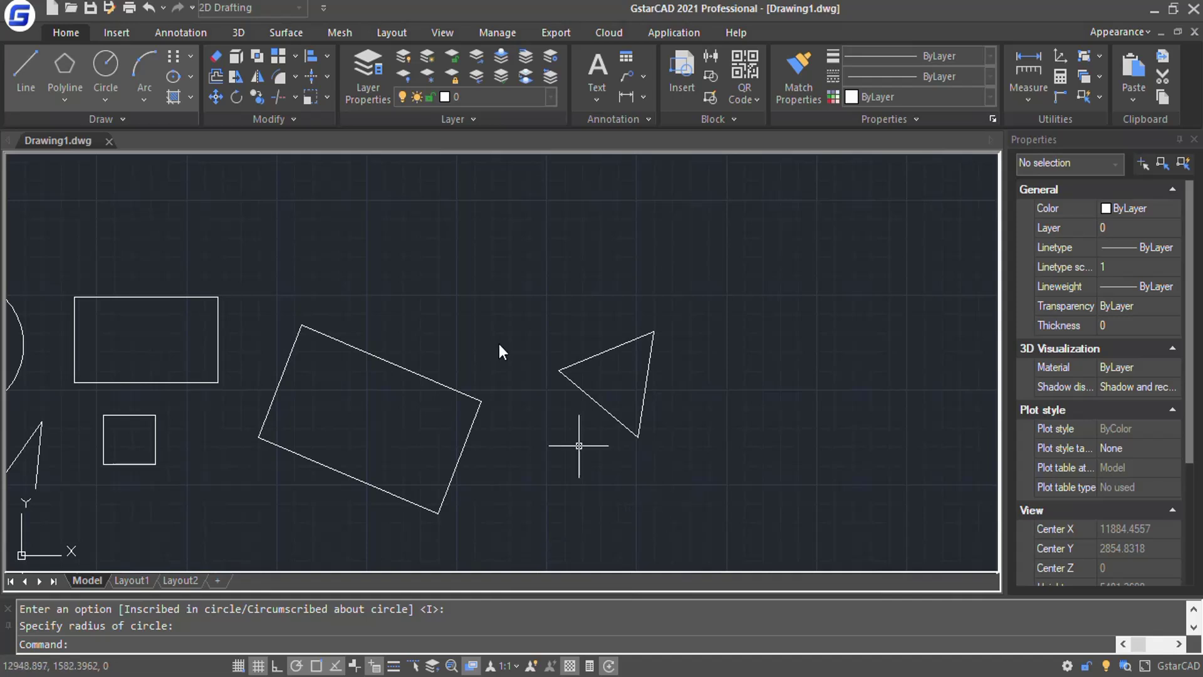
Step: Draw a wide three-point arc bulging upwards above the triangle
{"action": "left_click", "coordinate": [148, 68]}
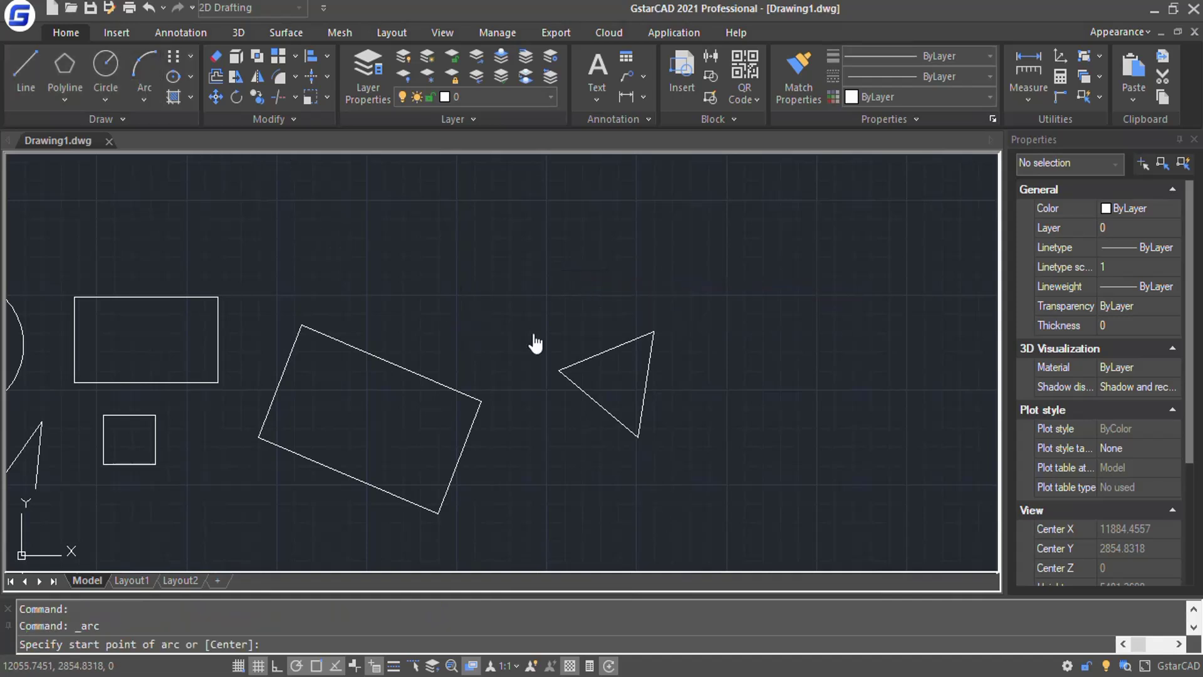
{"action": "left_click", "coordinate": [481, 283]}
{"action": "left_click", "coordinate": [718, 213]}
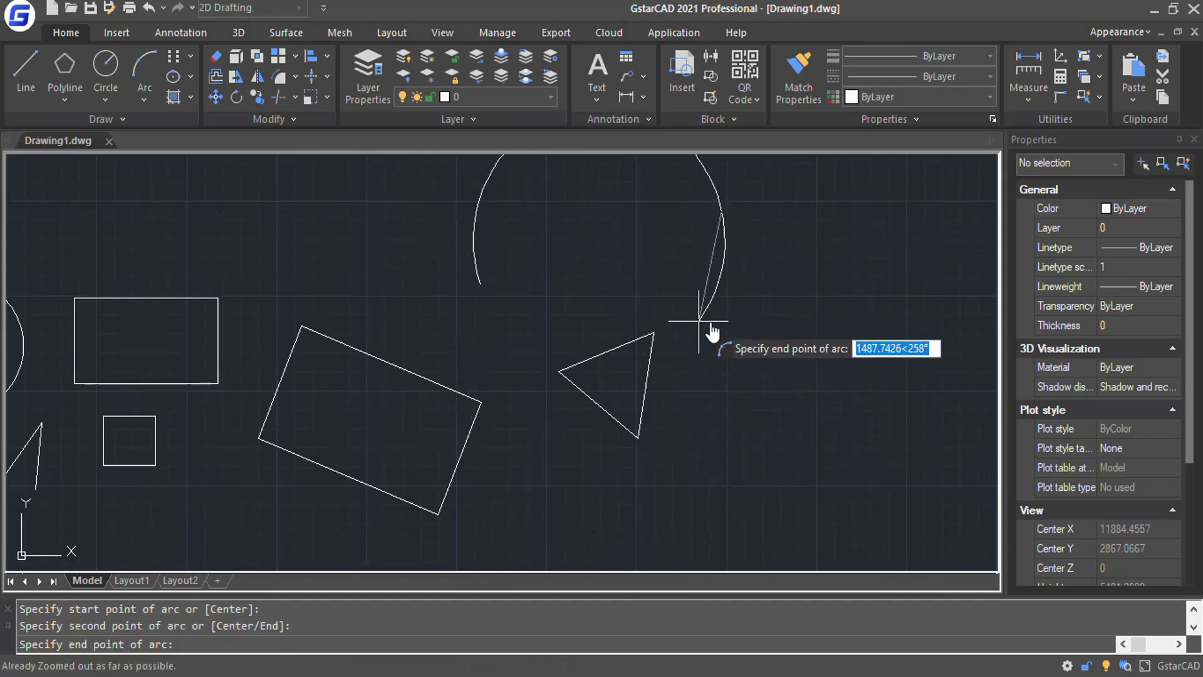
{"action": "left_click", "coordinate": [881, 290]}
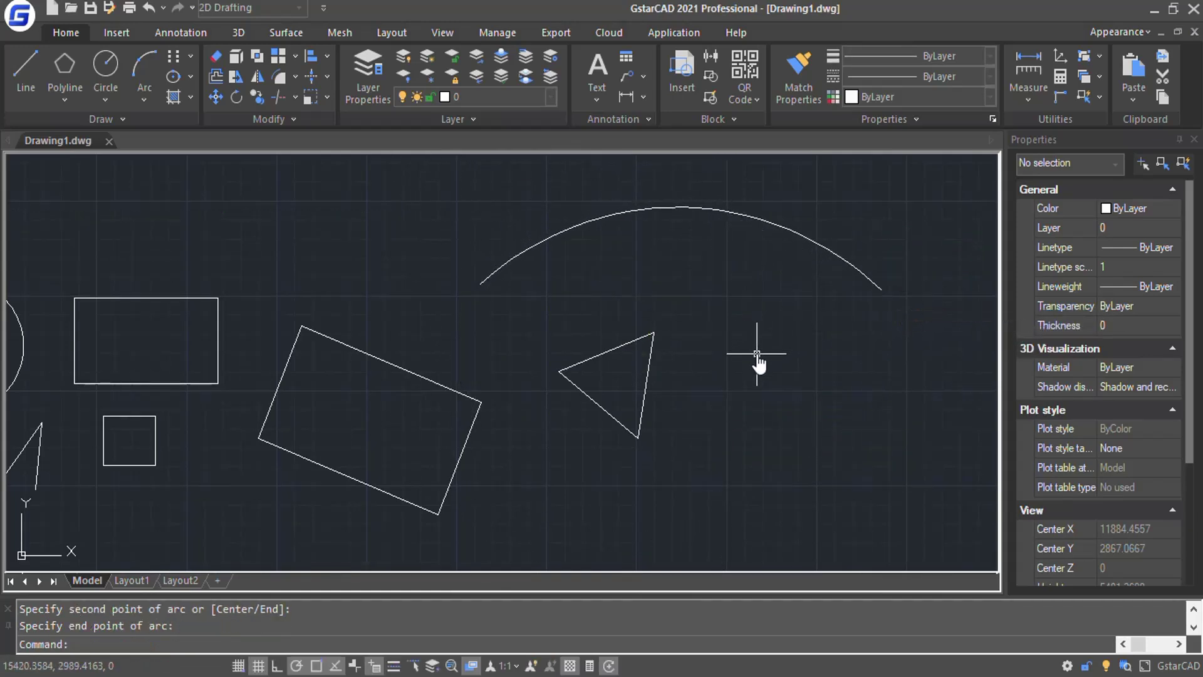
Step: Regenerate the whole model with REGENALL so the view can zoom out beyond its current limit
{"action": "scroll", "coordinate": [375, 313], "scroll_direction": "down", "scroll_amount": 2}
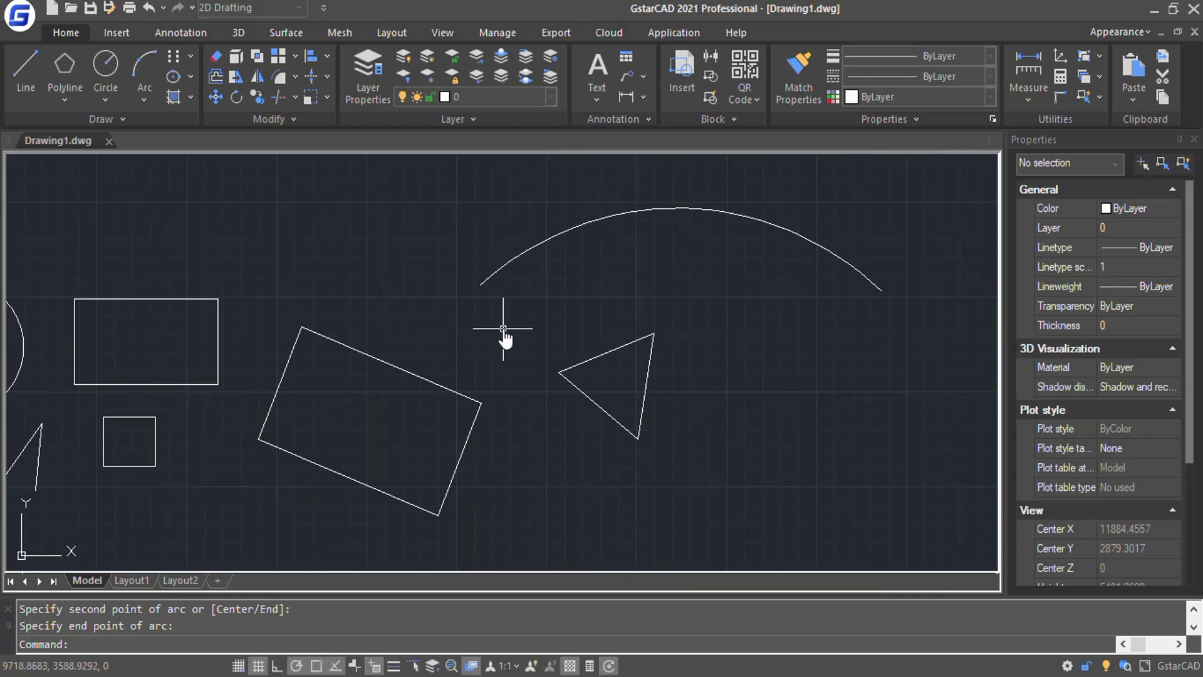
{"action": "type", "text": "rea"}
{"action": "key", "text": "Return"}
{"action": "scroll", "coordinate": [501, 332], "scroll_direction": "down", "scroll_amount": 5}
{"action": "middle_click_drag", "start_coordinate": [527, 335], "coordinate": [415, 399]}
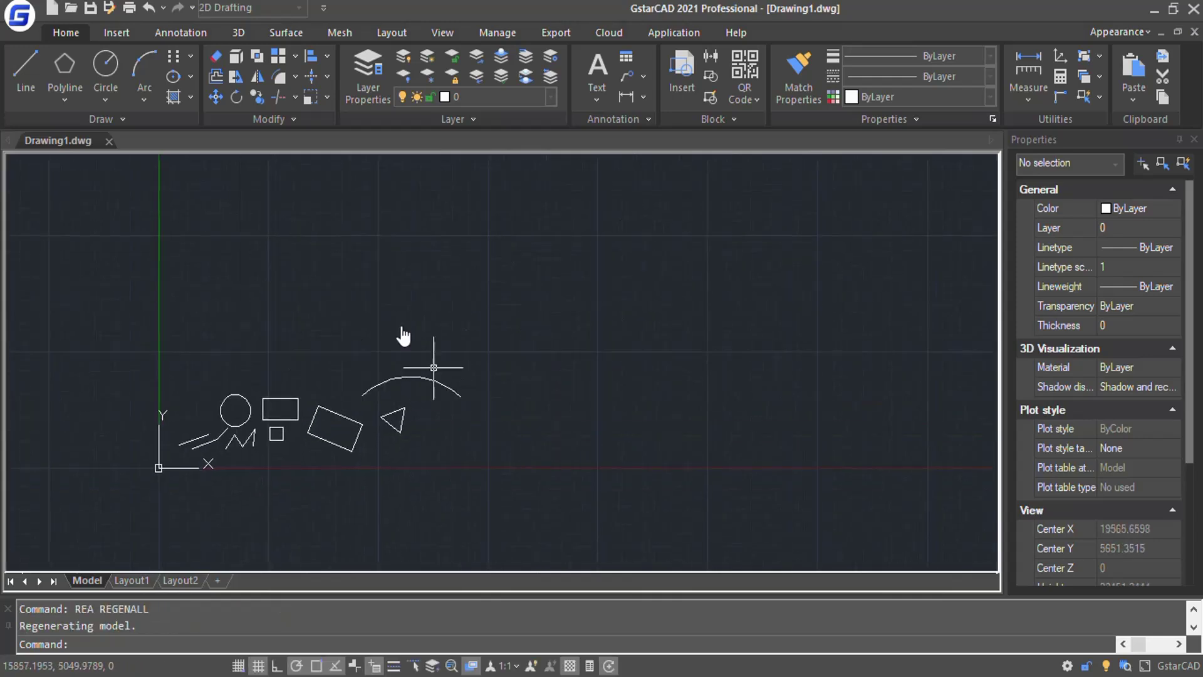
Step: Draw a second, larger three-point arc in the empty area above and to the right of the first arc
{"action": "left_click", "coordinate": [141, 66]}
{"action": "left_click", "coordinate": [445, 299]}
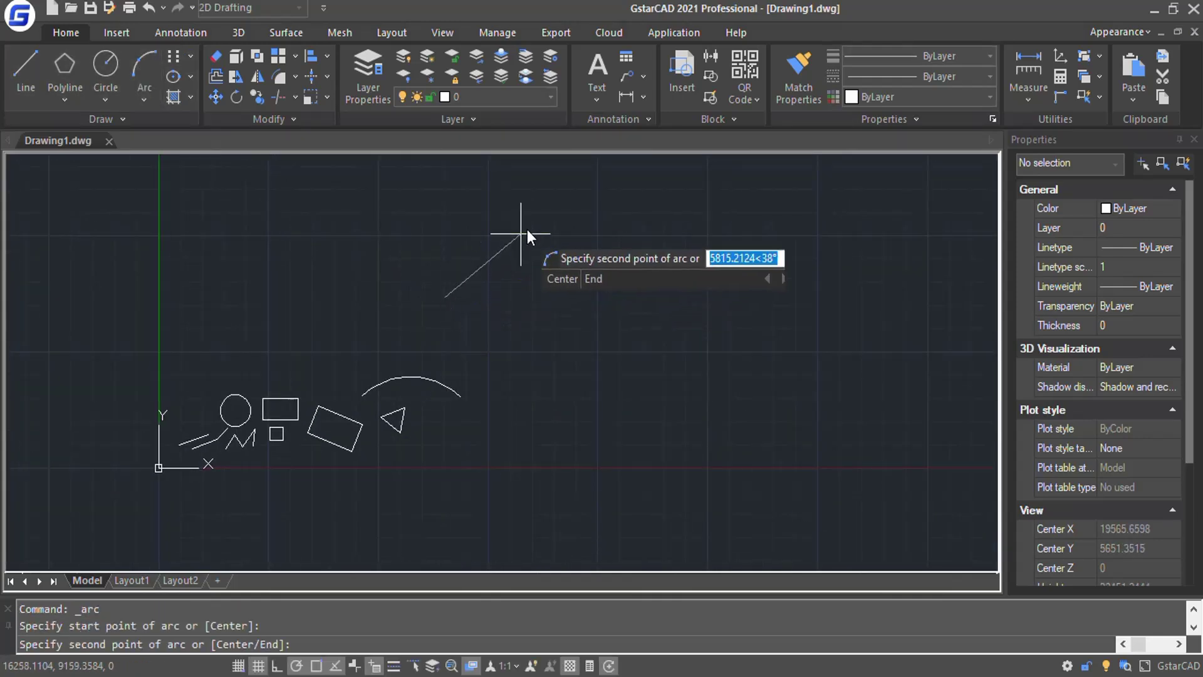
{"action": "left_click", "coordinate": [527, 230]}
{"action": "left_click", "coordinate": [686, 286]}
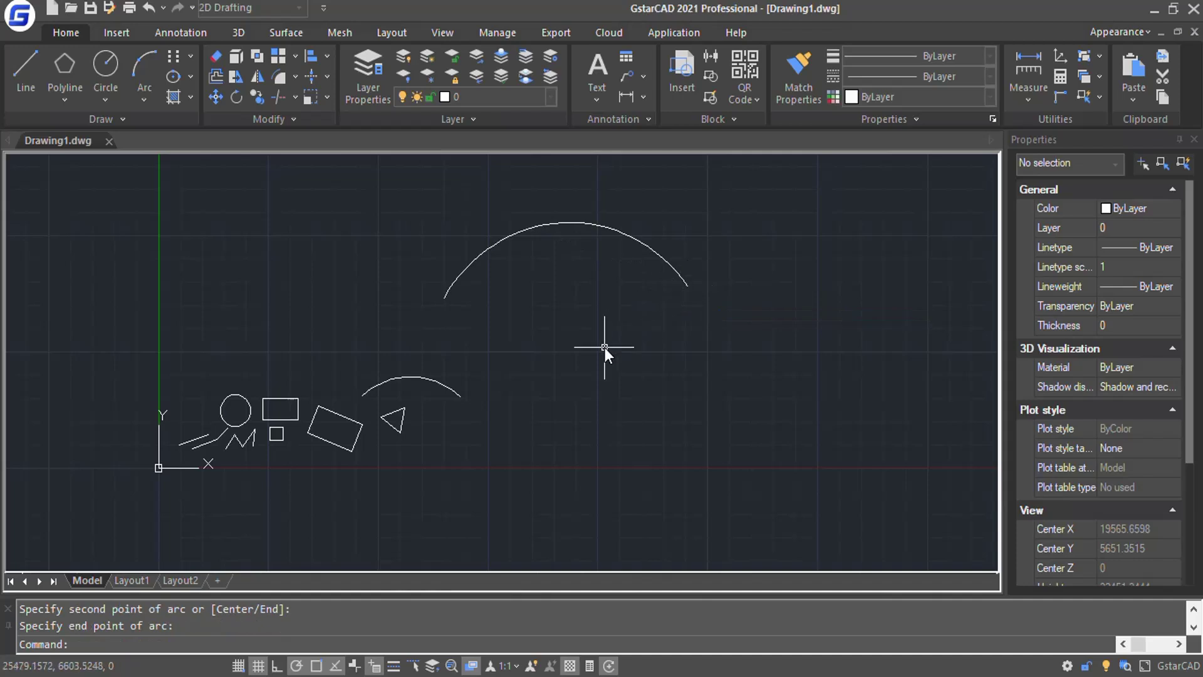
{"action": "left_click", "coordinate": [143, 98]}
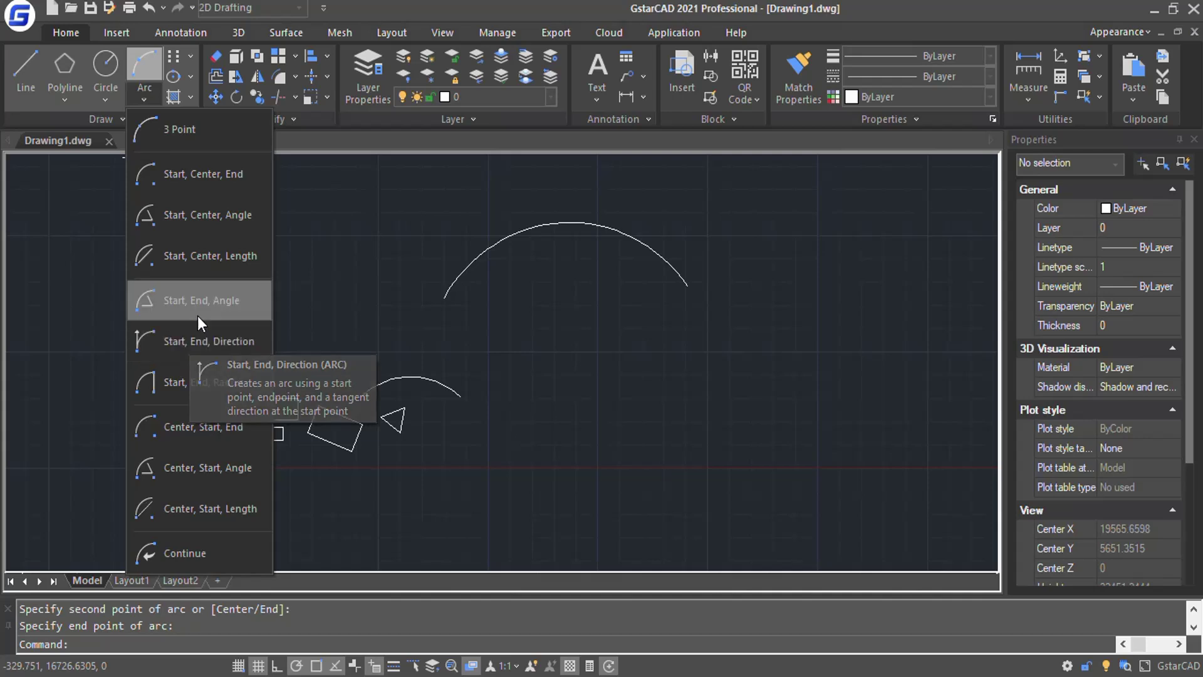
{"action": "left_click", "coordinate": [195, 84]}
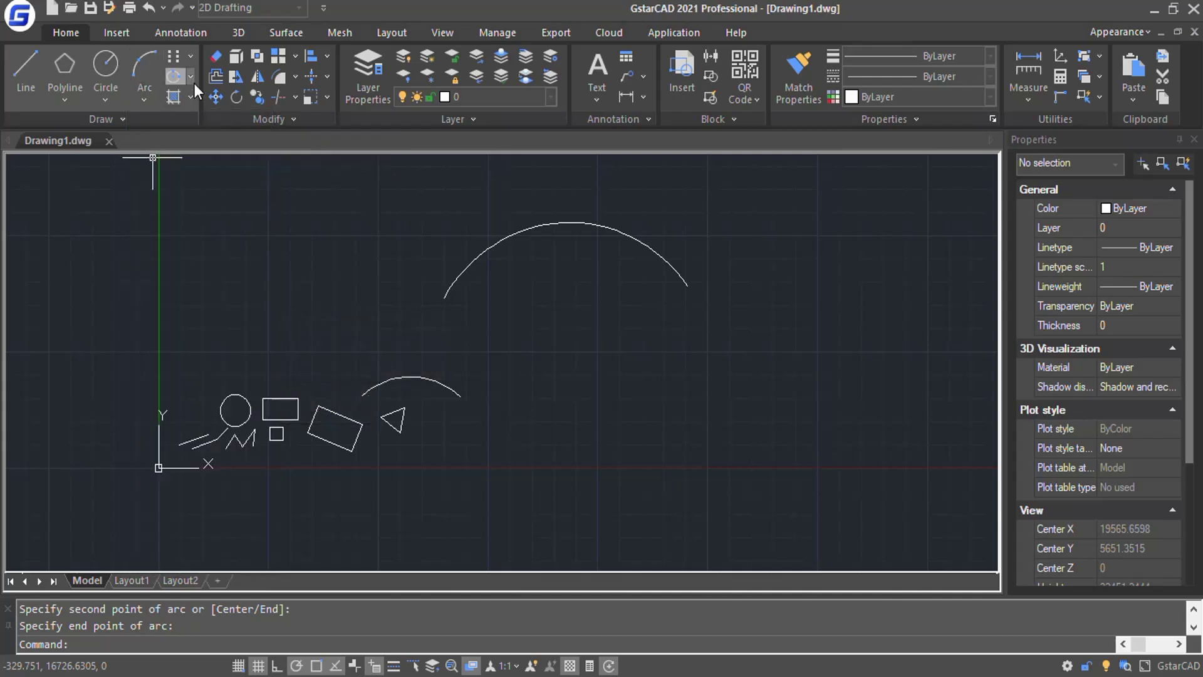
Step: Draw a long, flat horizontal ellipse by centre and axis distances, centred near the X axis below the larger arc
{"action": "left_click", "coordinate": [192, 77]}
{"action": "left_click", "coordinate": [201, 111]}
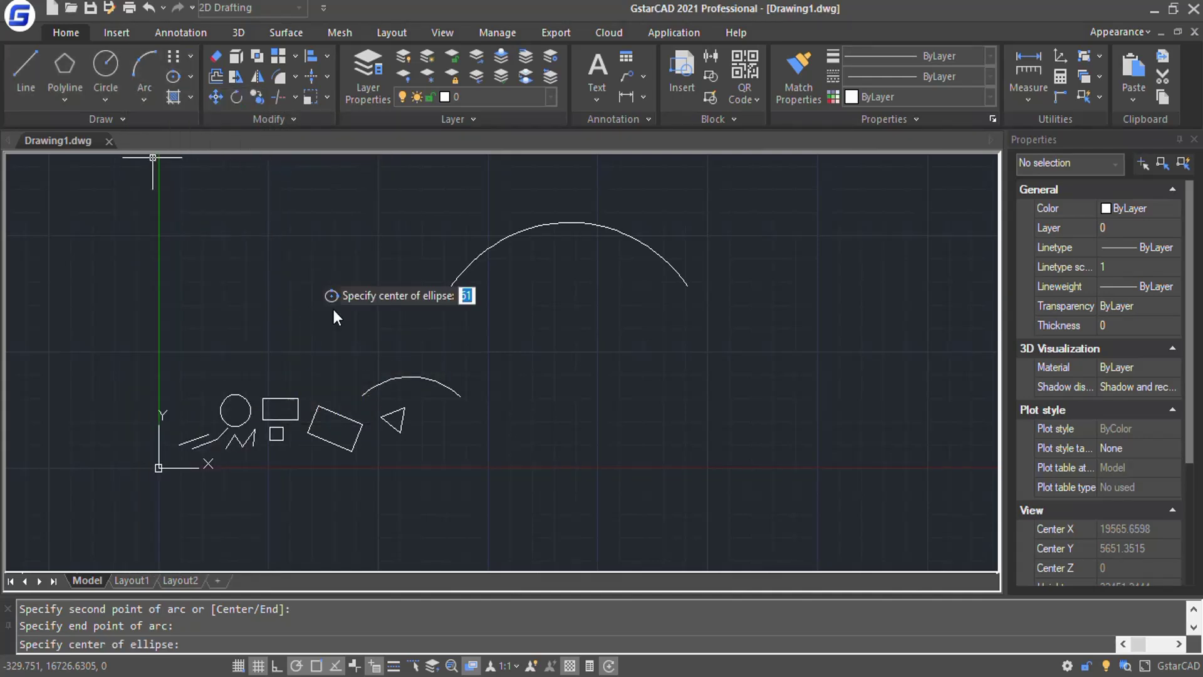
{"action": "left_click", "coordinate": [575, 471]}
{"action": "left_click", "coordinate": [825, 472]}
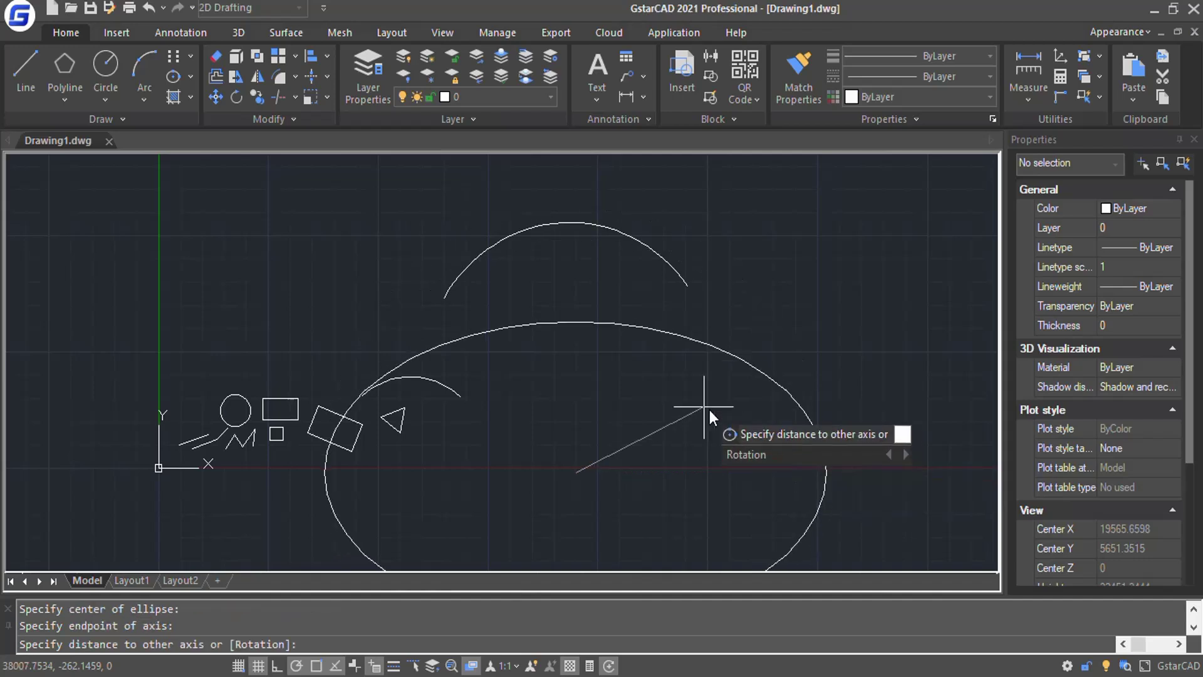
{"action": "left_click", "coordinate": [584, 426]}
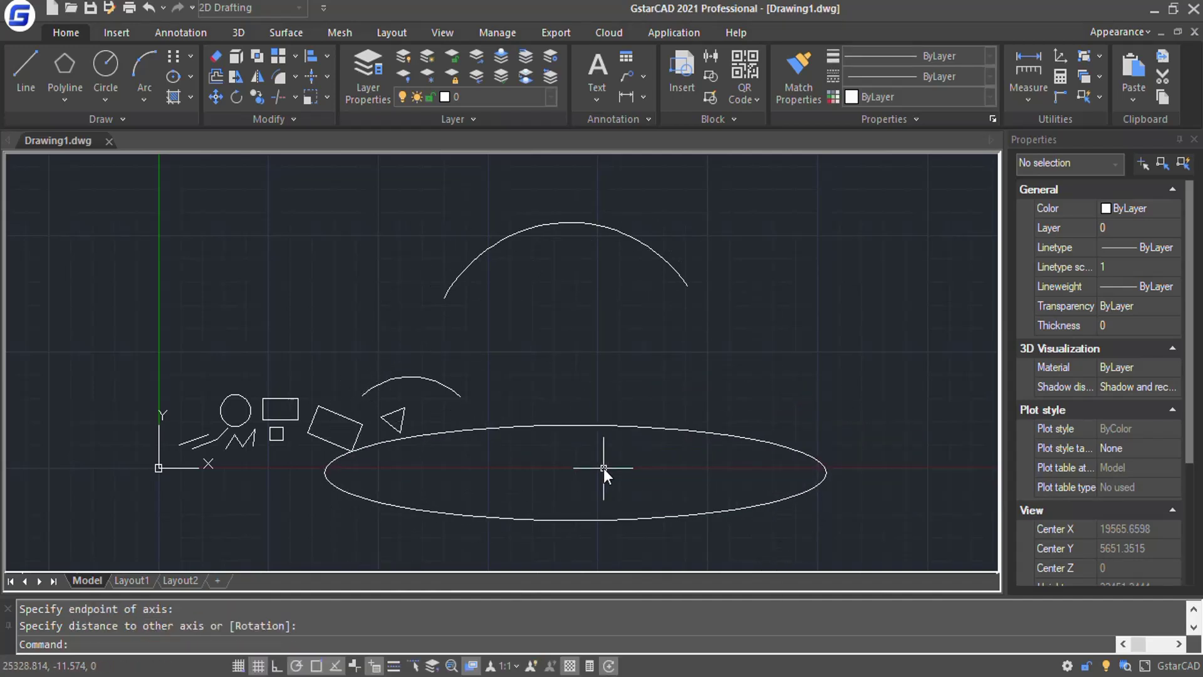
Step: Scatter six point objects with Multiple Points in the empty area to the left of the larger arc
{"action": "left_click", "coordinate": [175, 54]}
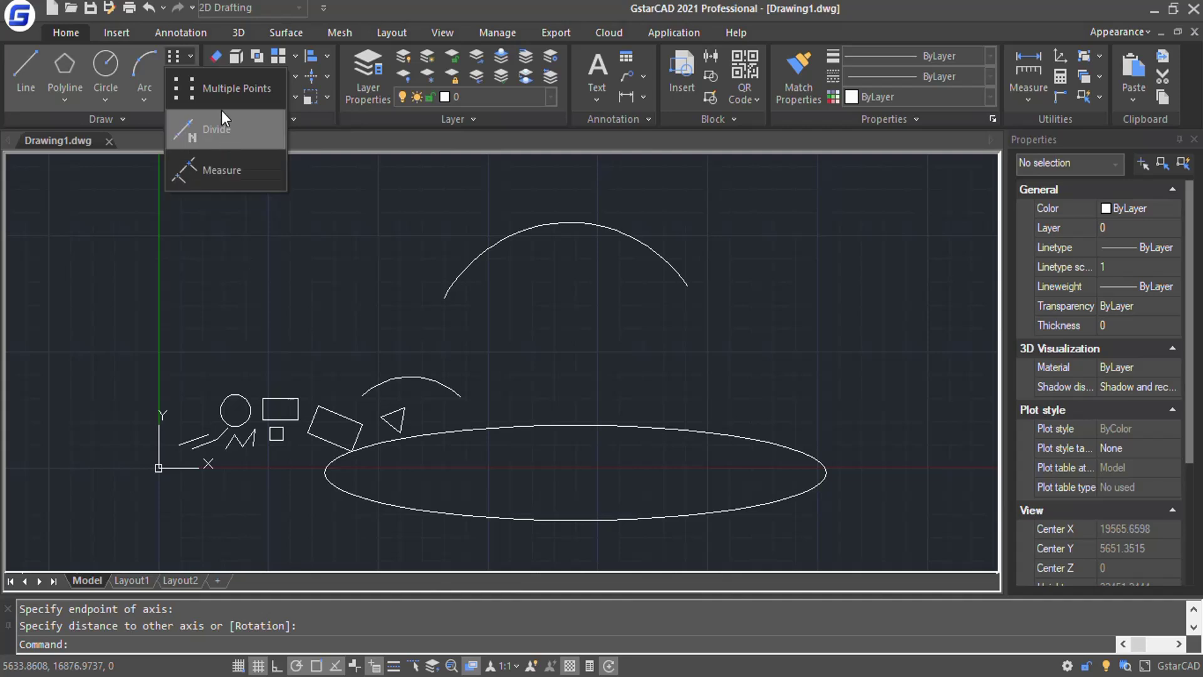
{"action": "left_click", "coordinate": [221, 88]}
{"action": "left_click", "coordinate": [239, 268]}
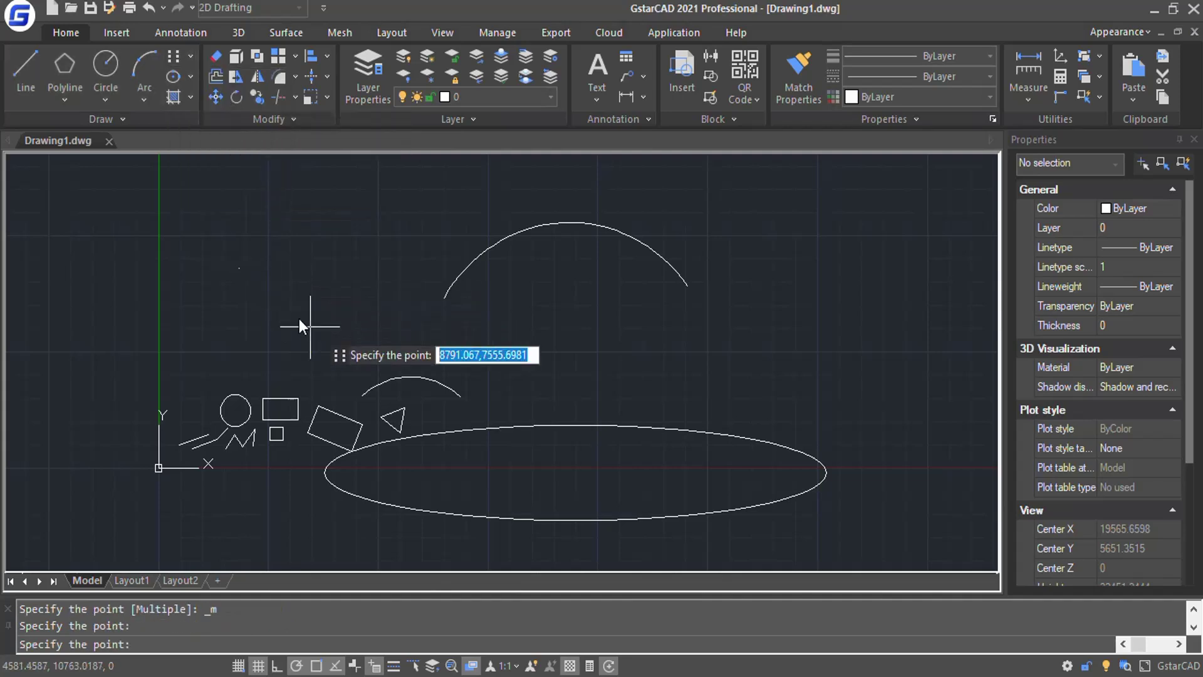
{"action": "left_click", "coordinate": [323, 329]}
{"action": "left_click", "coordinate": [386, 231]}
{"action": "left_click", "coordinate": [381, 310]}
{"action": "scroll", "coordinate": [351, 332], "scroll_direction": "up", "scroll_amount": 3}
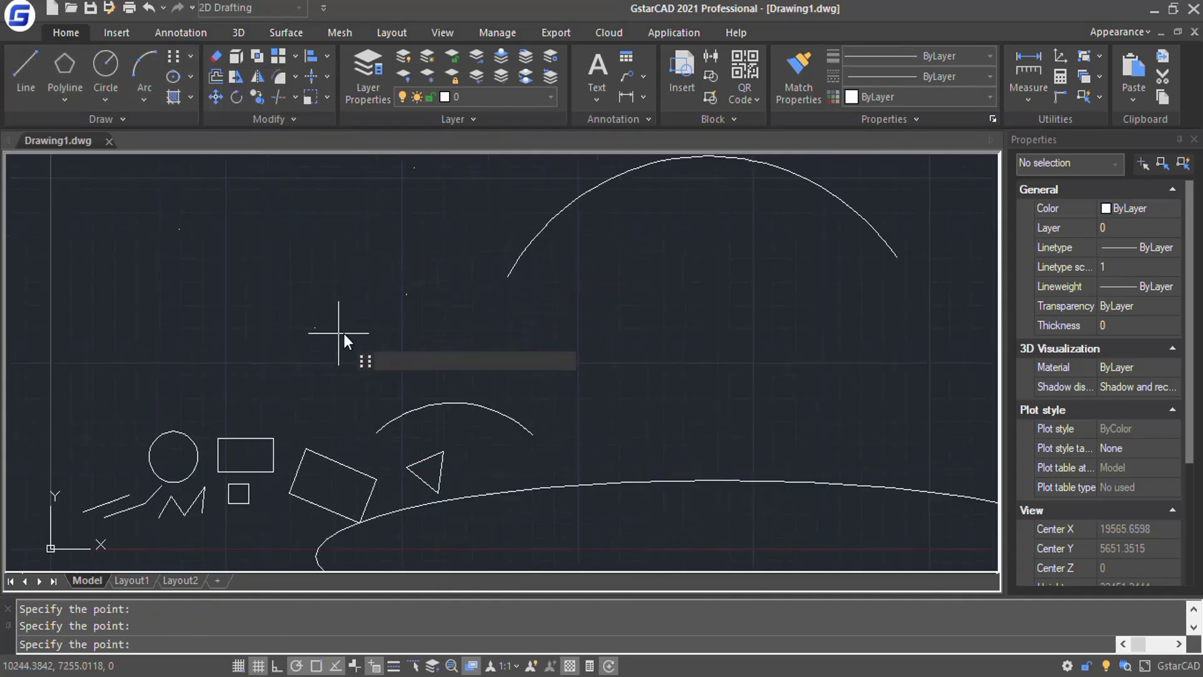
{"action": "scroll", "coordinate": [377, 341], "scroll_direction": "down", "scroll_amount": 1}
{"action": "left_click", "coordinate": [377, 349]}
{"action": "left_click", "coordinate": [462, 343]}
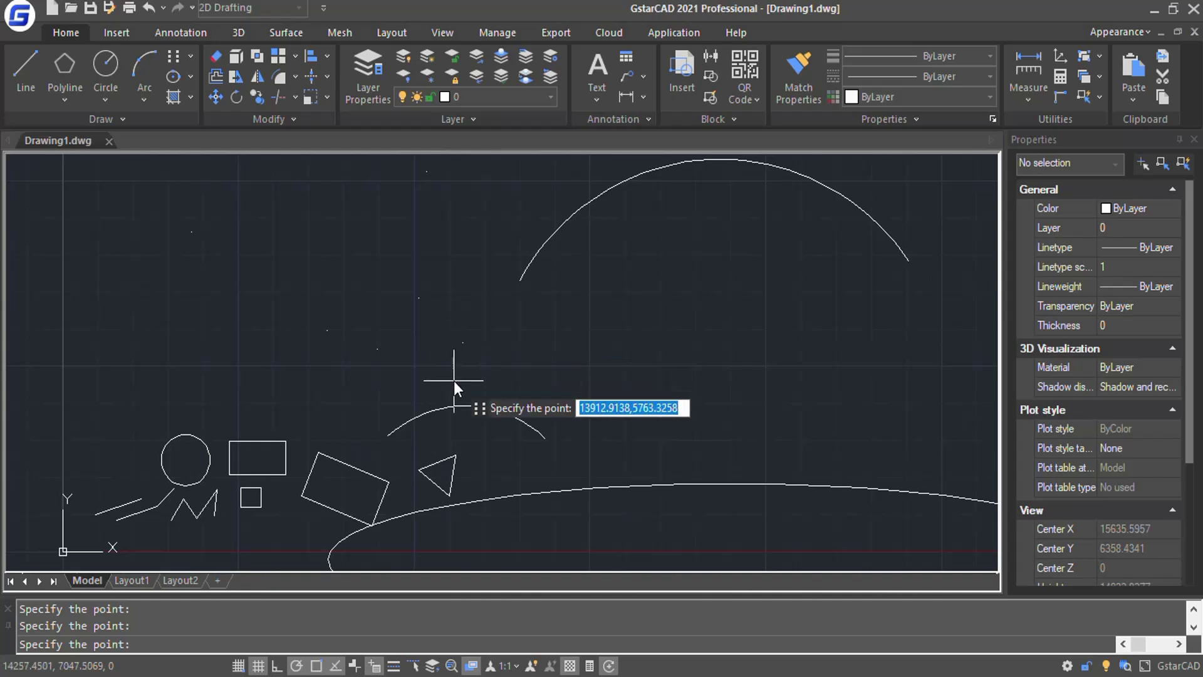
{"action": "key", "text": "Escape"}
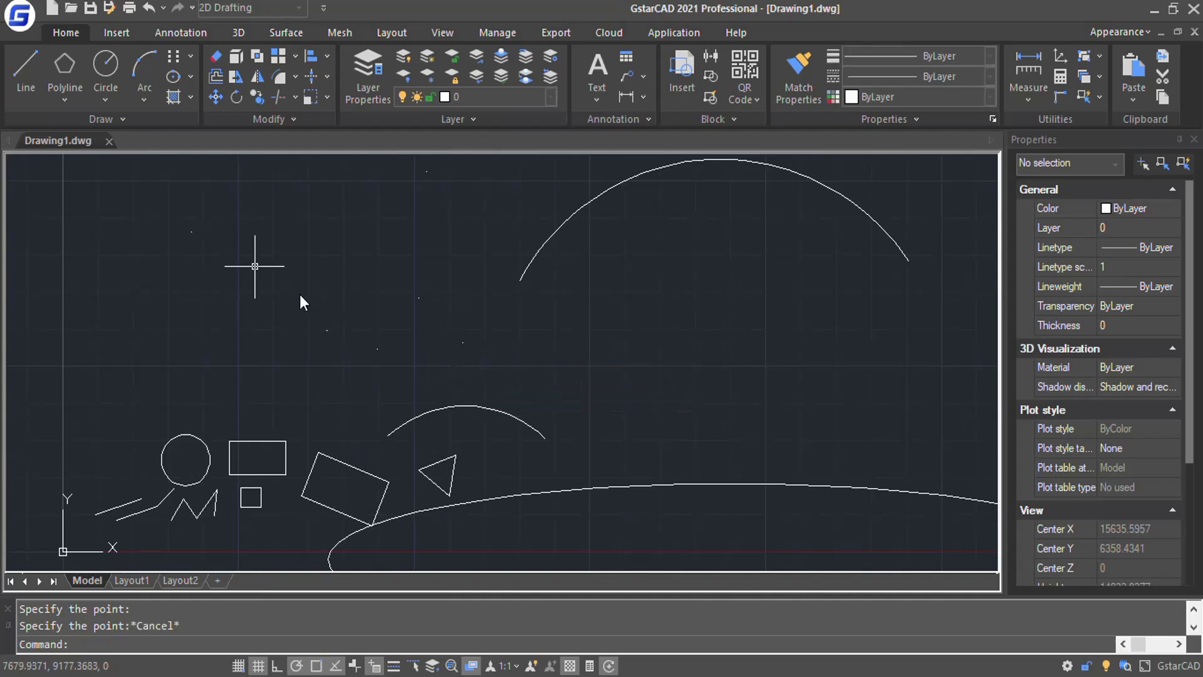
{"action": "left_click", "coordinate": [191, 98]}
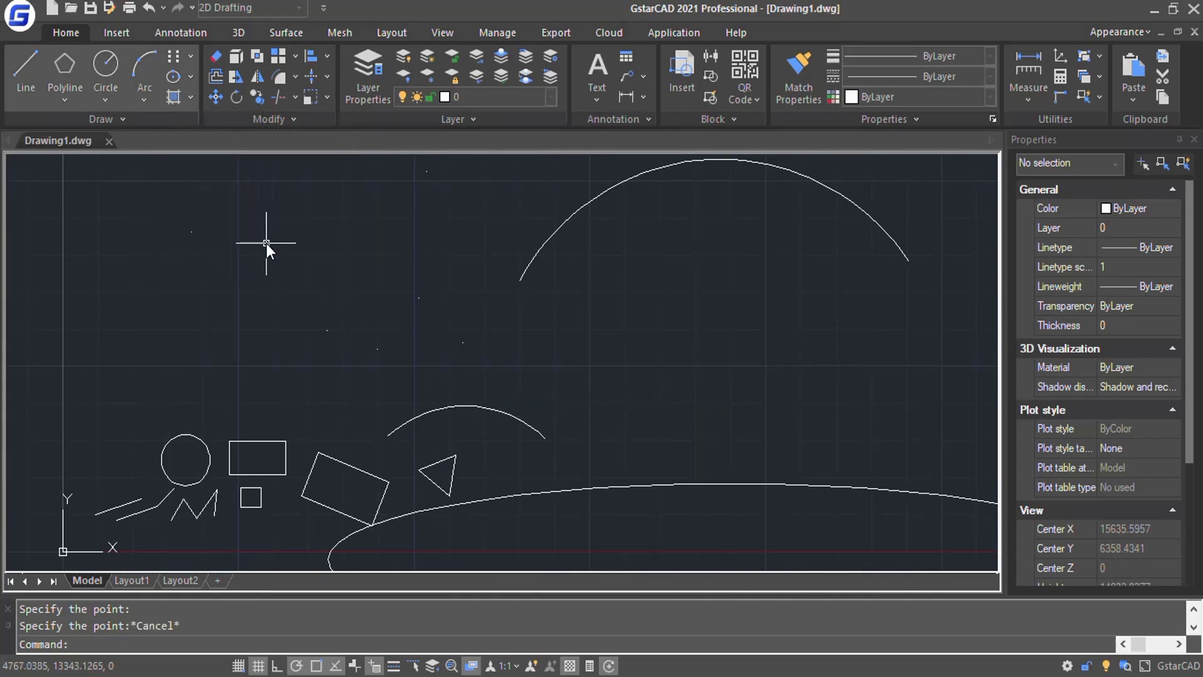
{"action": "scroll", "coordinate": [432, 361], "scroll_direction": "down", "scroll_amount": 2}
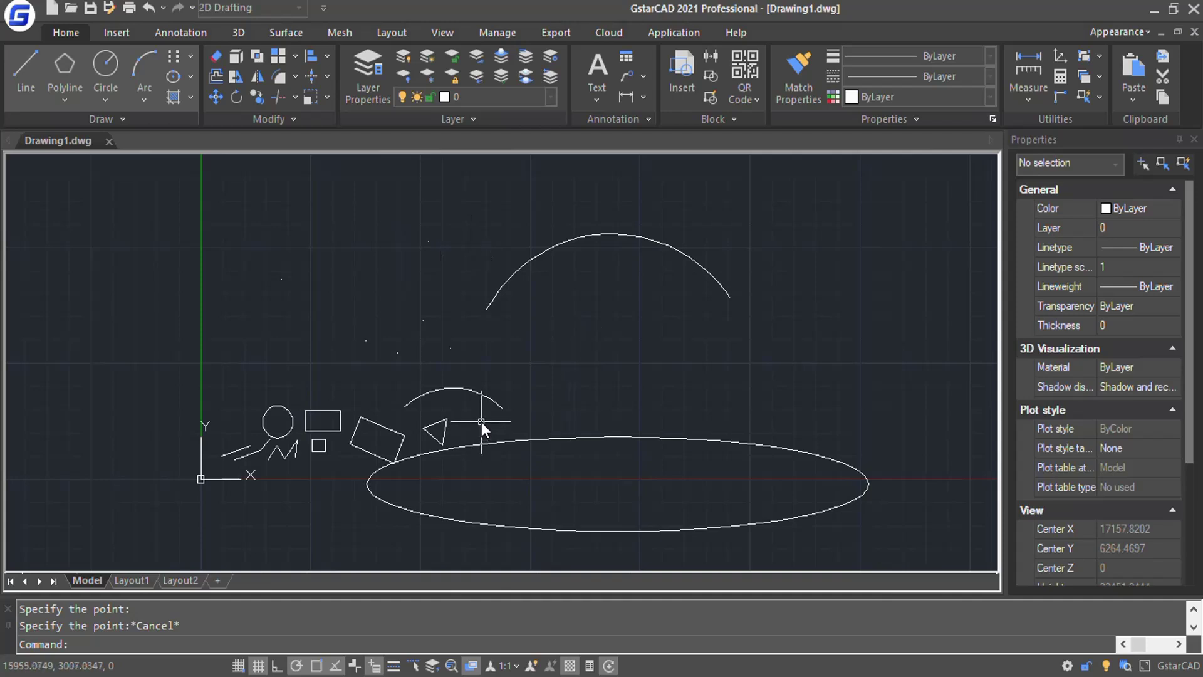